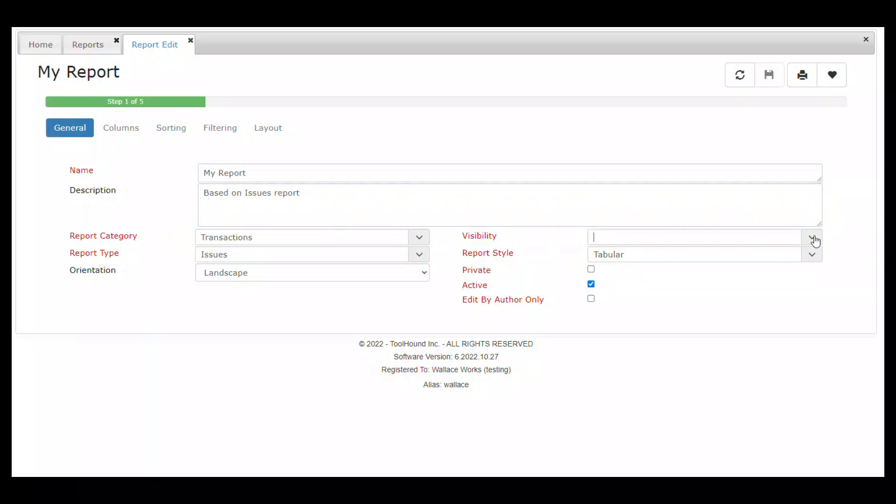
Set the report's visibility to Wallace Works and its orientation to Landscape
scroll(700, 361, "down", 1)
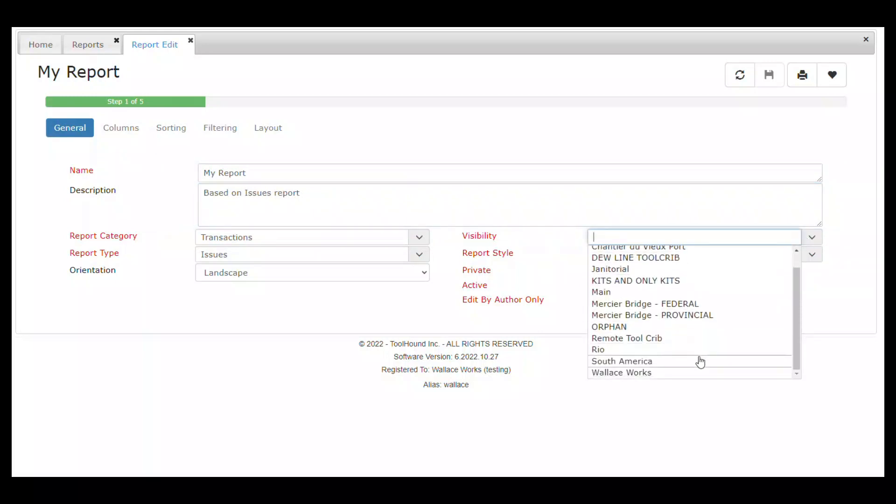
left_click(664, 374)
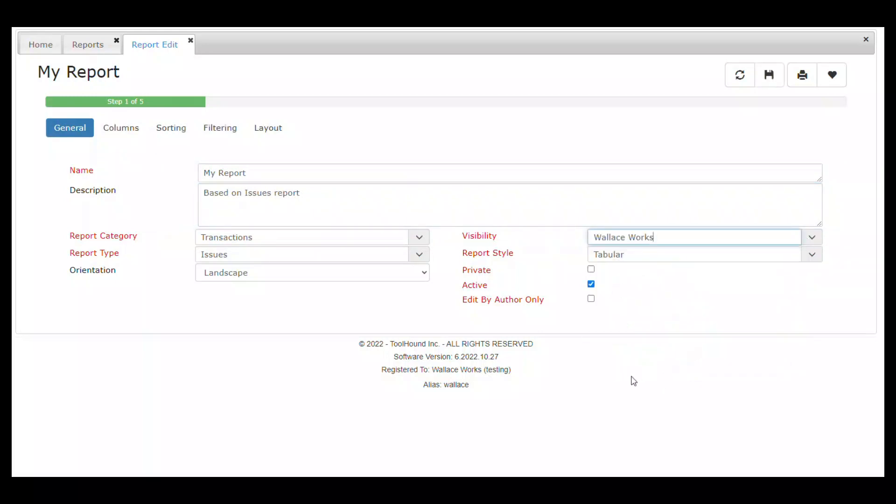
left_click(422, 276)
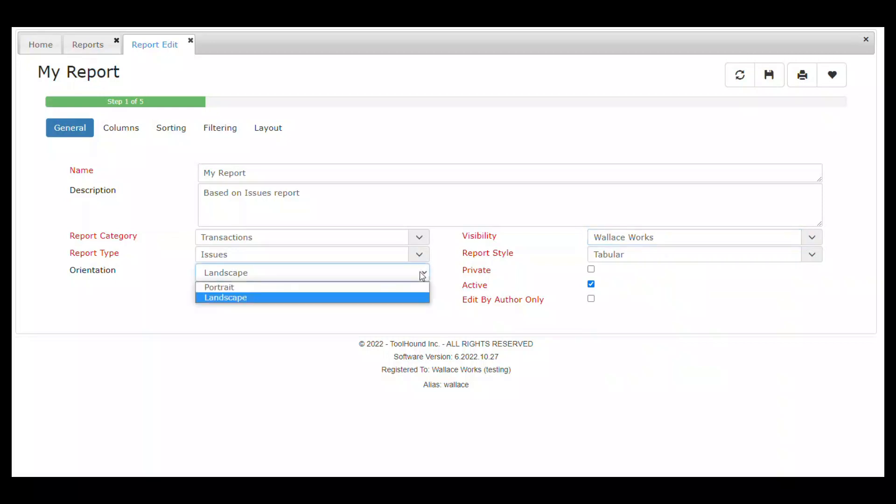
left_click(427, 300)
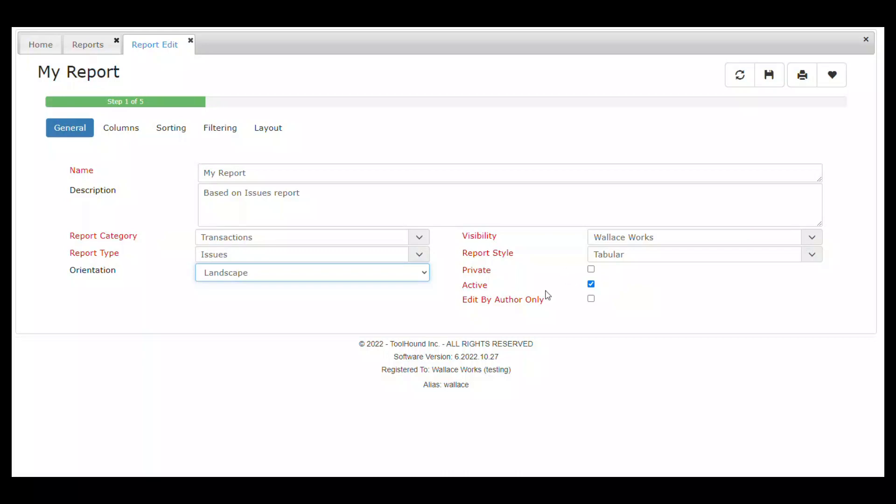
Review My Report's selected columns, filter rows, and group header, detail and footer layout
left_click(137, 135)
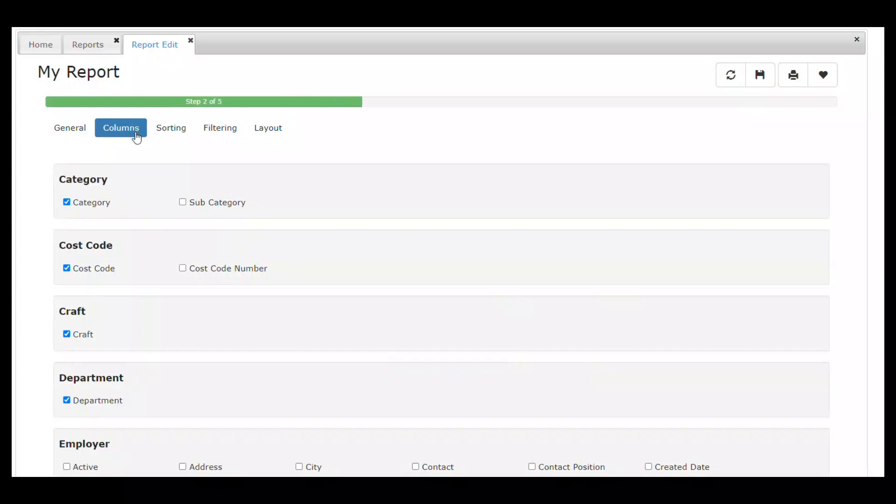
scroll(246, 253, "down", 6)
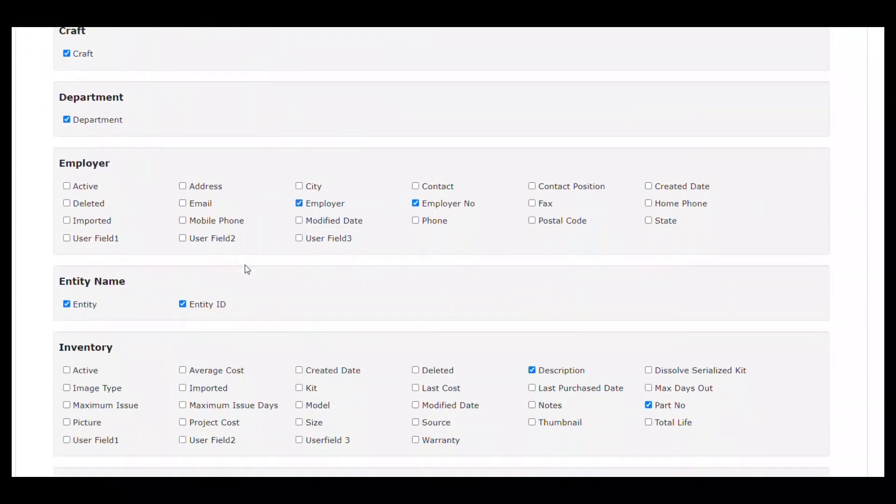
scroll(247, 270, "down", 1)
scroll(246, 270, "up", 8)
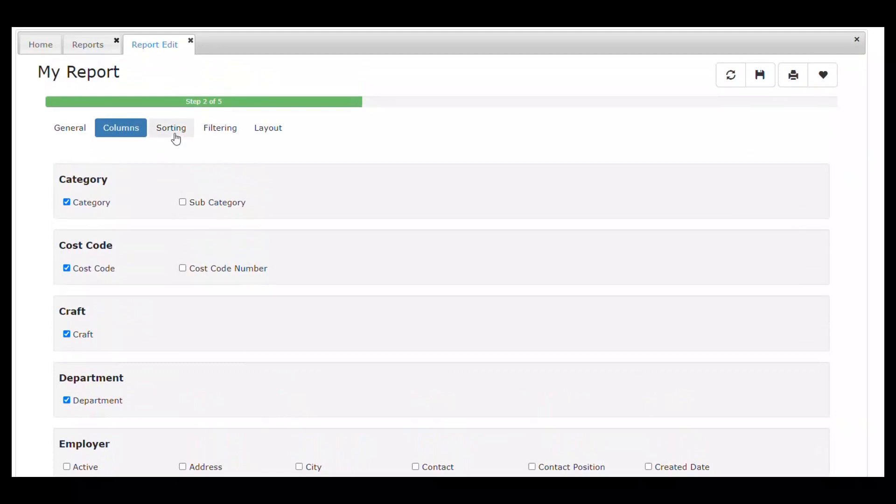
left_click(229, 133)
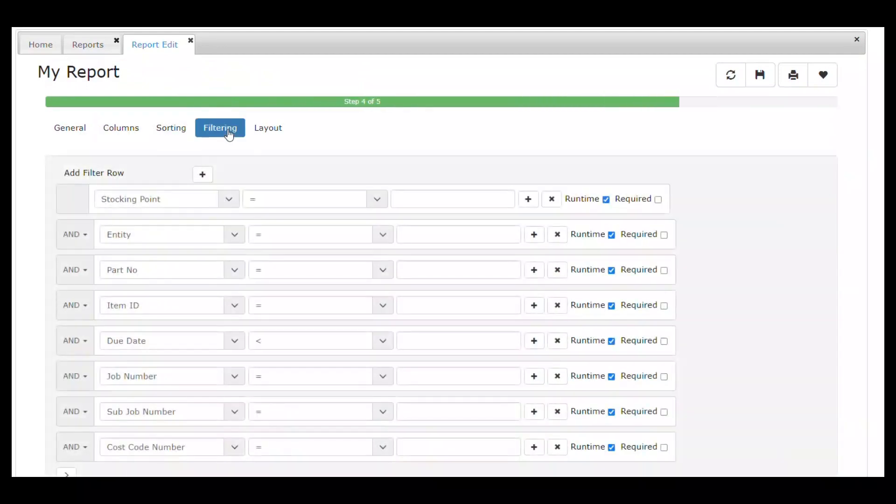
left_click(264, 133)
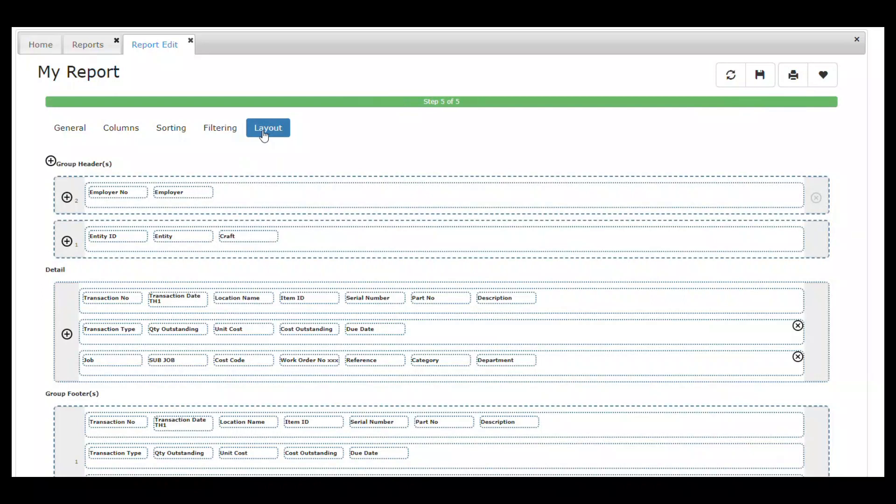
Save My Report and close its editor, accepting the prompt to close
left_click(760, 77)
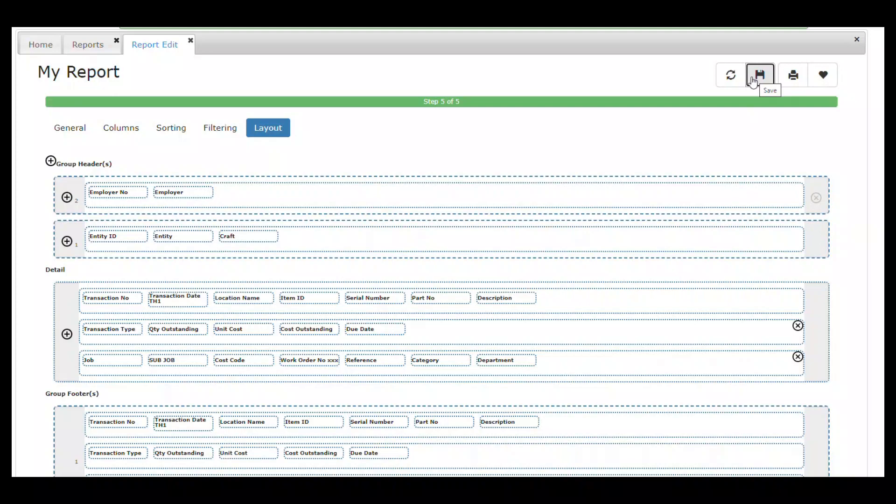
left_click(191, 42)
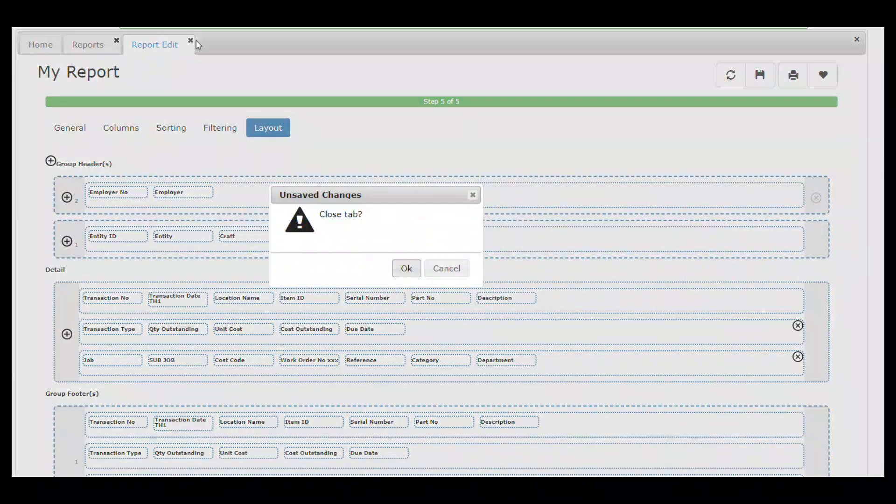
left_click(405, 268)
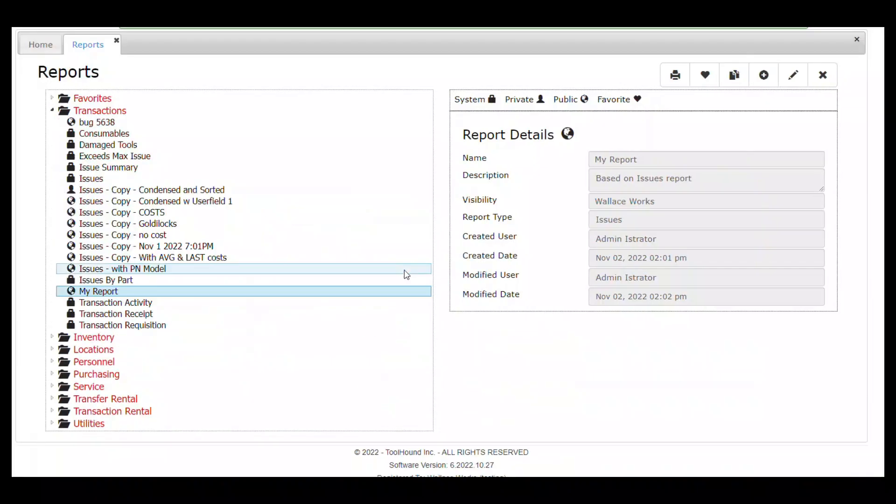
Open My Report from the Transactions reports and preview it without filter values
double_click(102, 294)
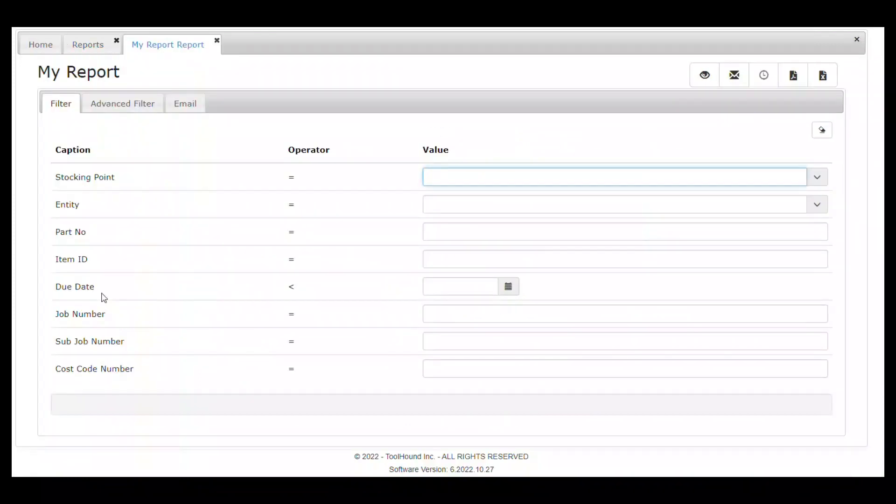
left_click(705, 75)
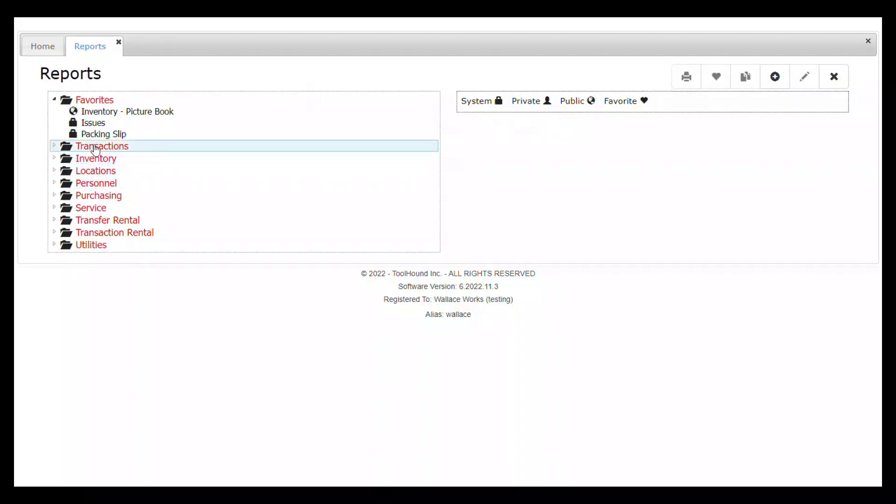
Preview the Issues report from the Transactions category without filters to examine its level of detail
left_click(93, 146)
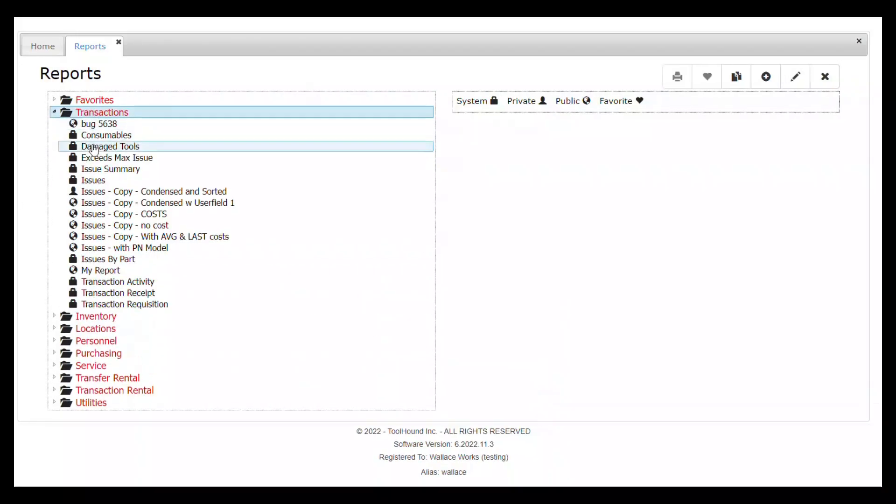
double_click(95, 181)
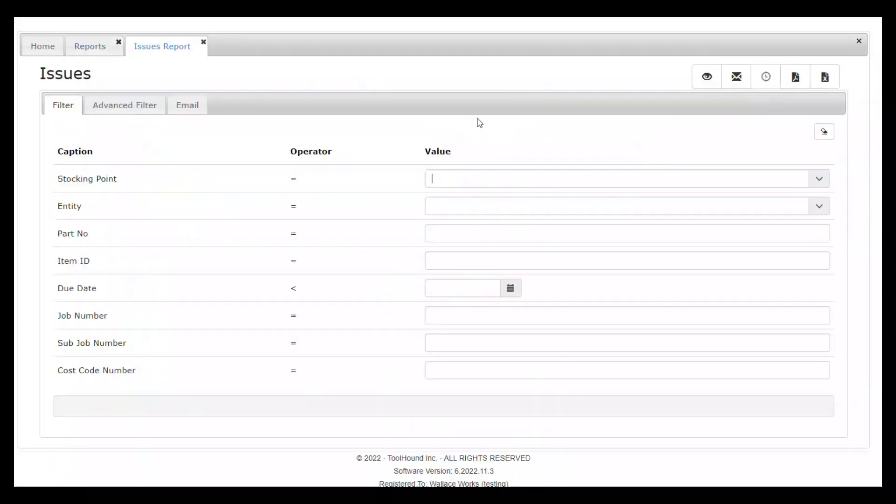
left_click(707, 77)
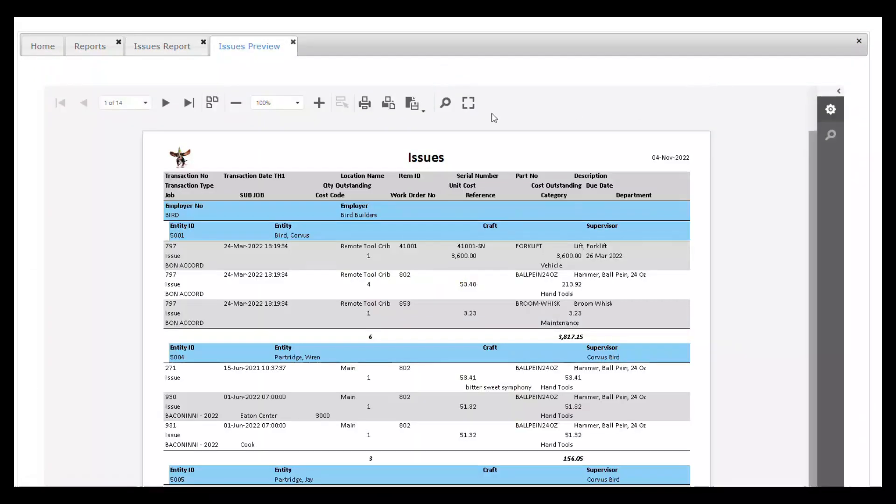
left_click(319, 104)
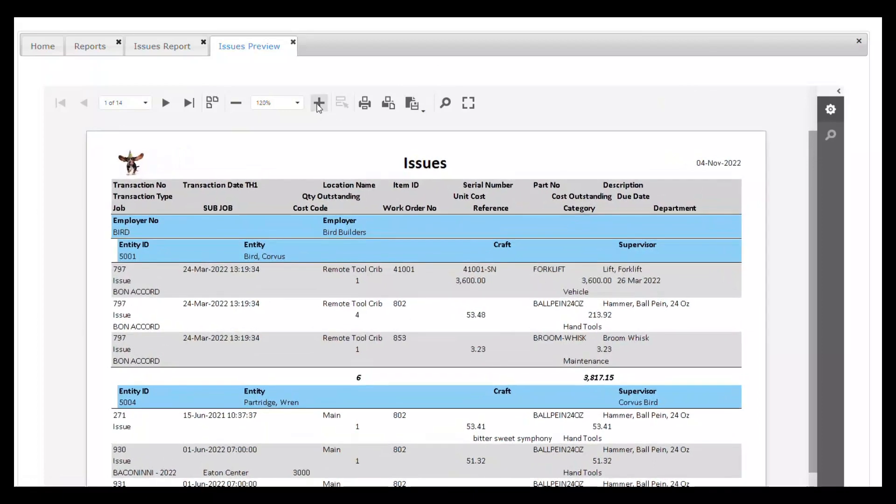
left_click(318, 103)
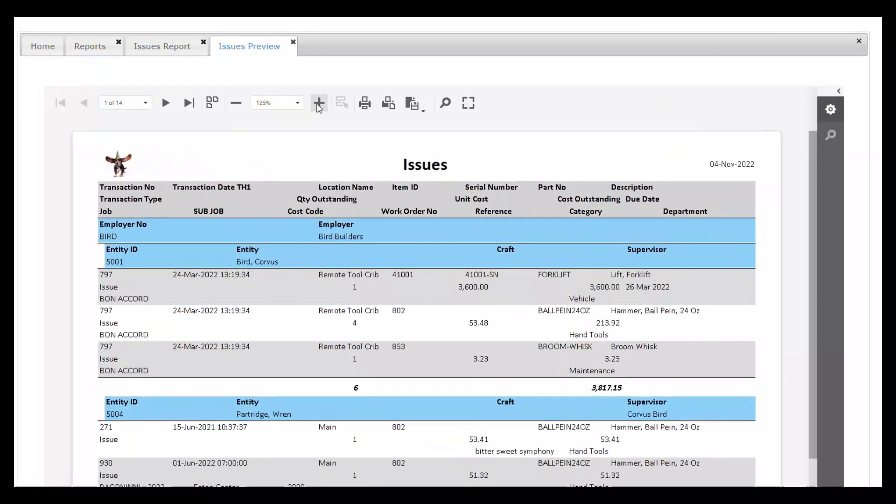
Preview the Issue Summary report without filters to examine its contents, and close all open report tabs when finished
left_click(95, 53)
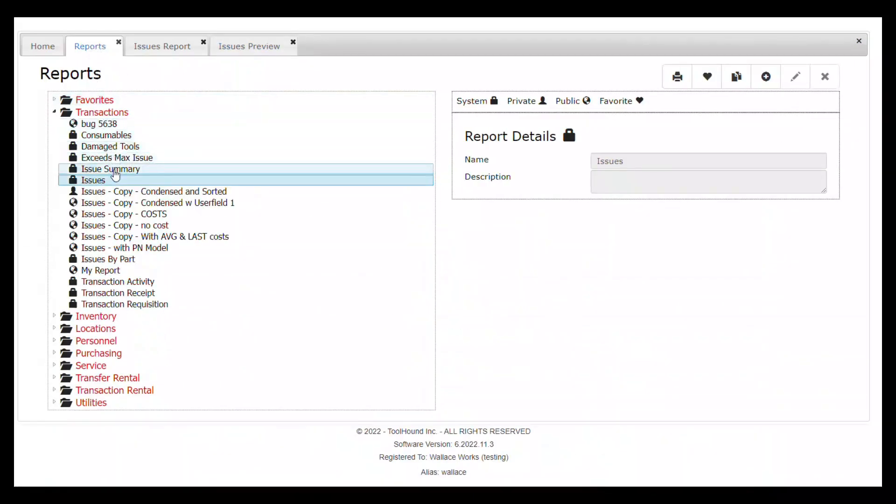
double_click(115, 171)
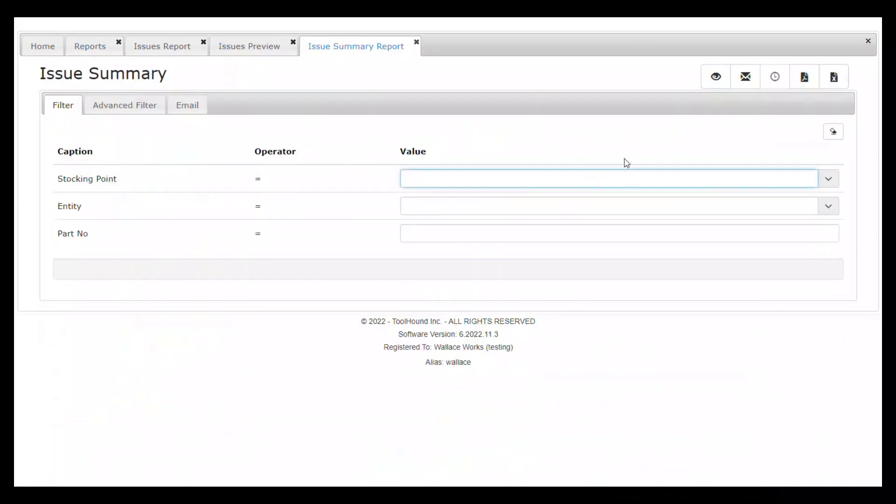
left_click(717, 81)
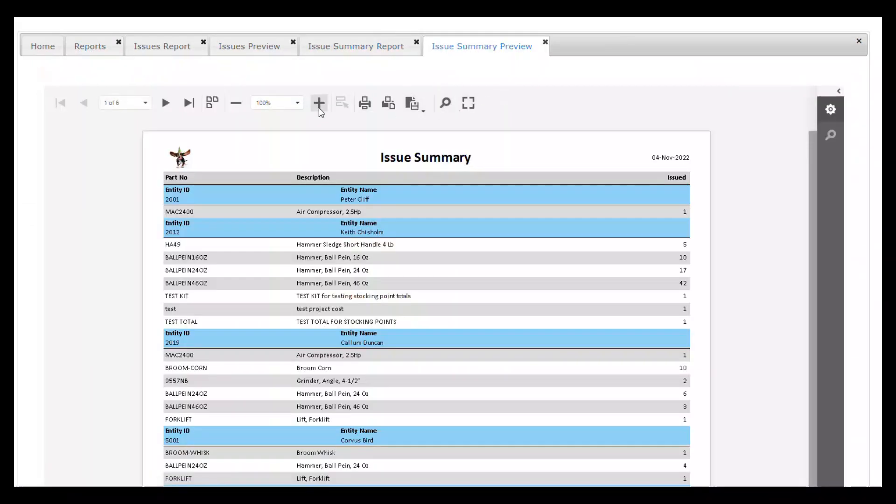
left_click(320, 105)
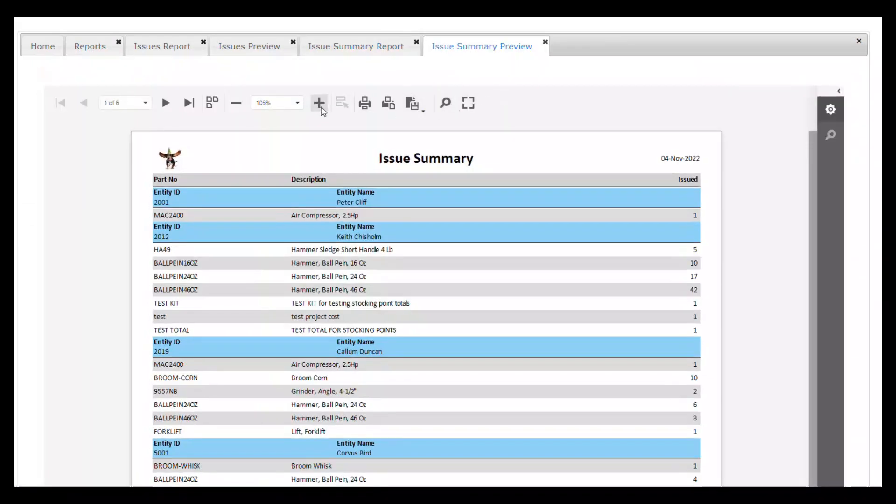
left_click(320, 105)
left_click(320, 105)
left_click(320, 104)
left_click(320, 105)
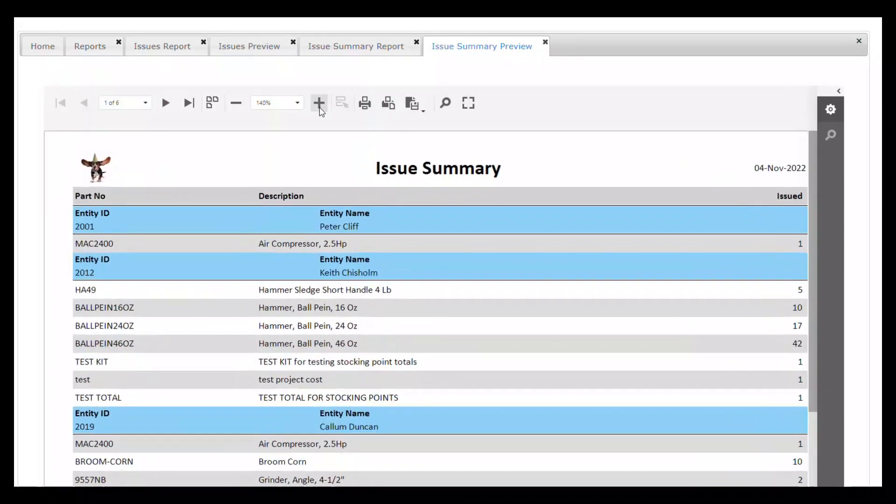
left_click(860, 41)
left_click(406, 276)
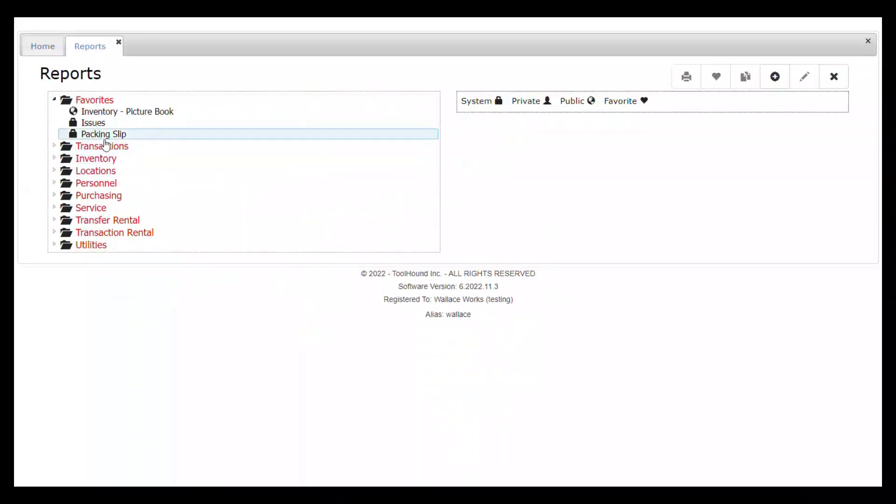
Duplicate the Issues report in the Transactions category and open the copy for editing
left_click(106, 147)
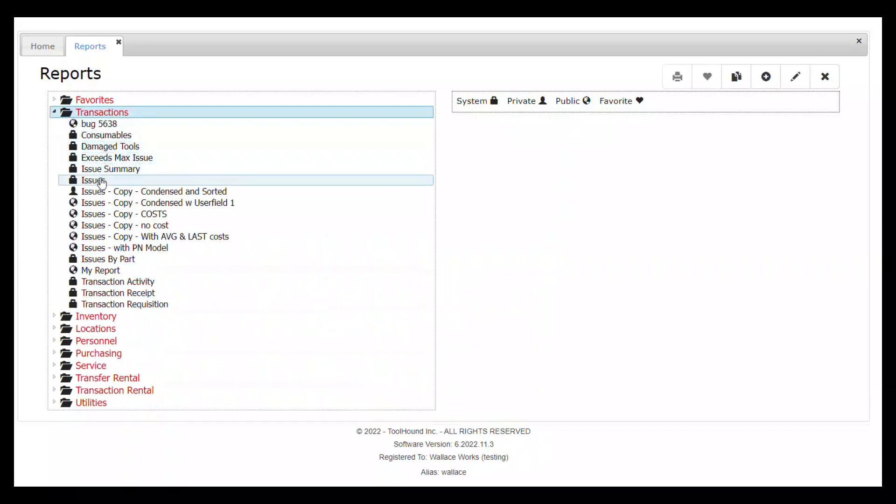
left_click(93, 180)
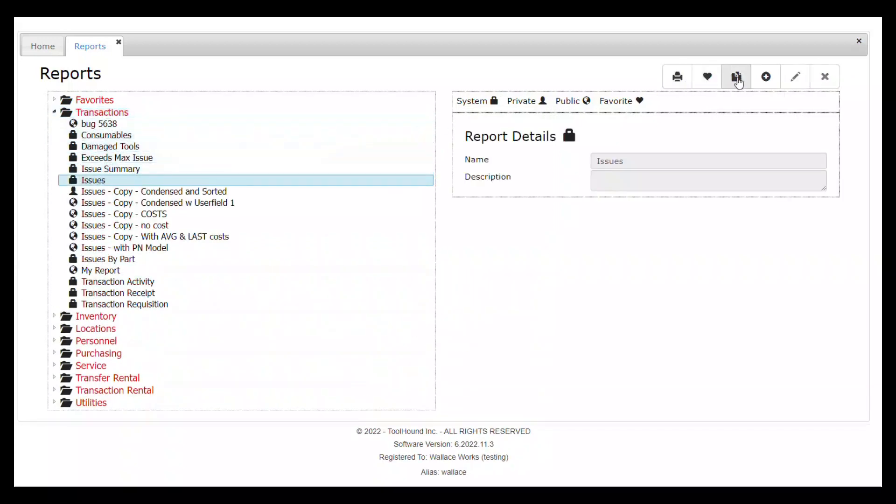
left_click(738, 82)
left_click(802, 84)
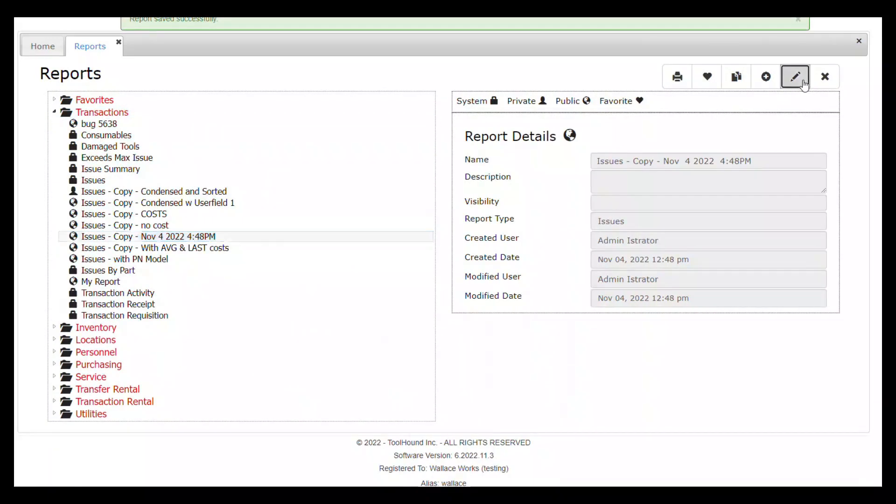
Rename the copied report "Issues - Goldilocks" and enter the description "It's just right"
left_click_drag(240, 175, 509, 165)
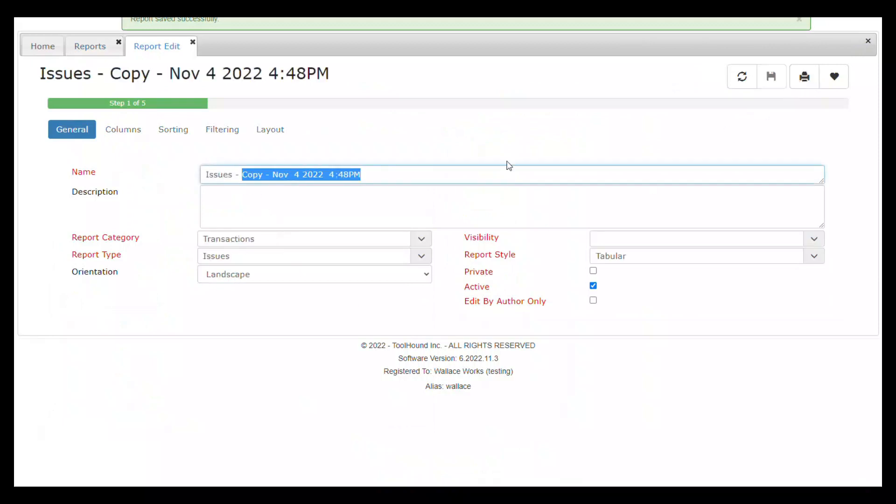
type("Gol")
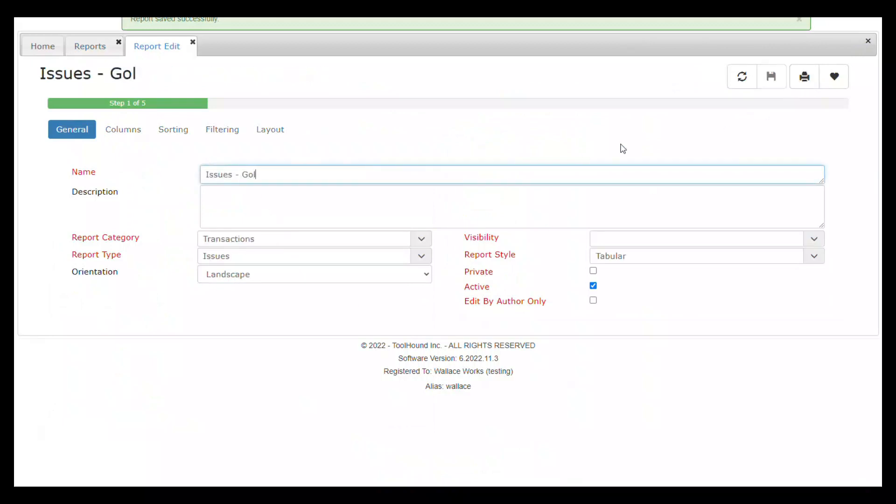
type("dilocks")
key("Tab")
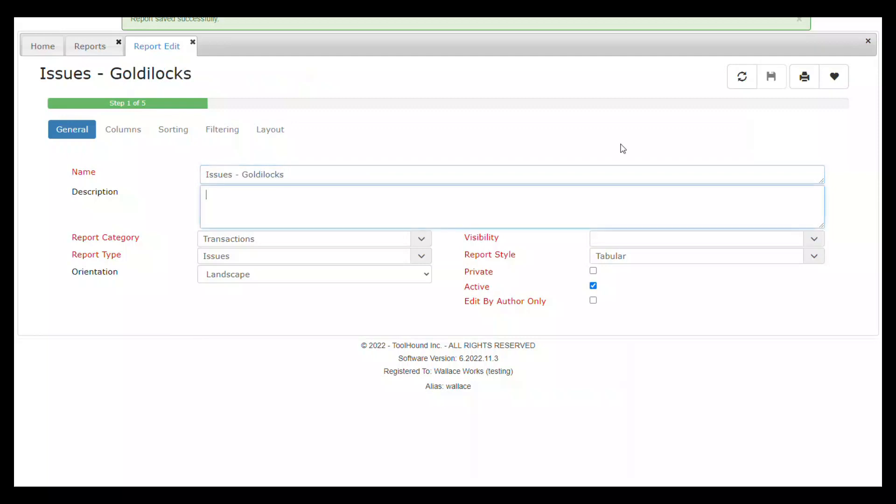
type("It's just right")
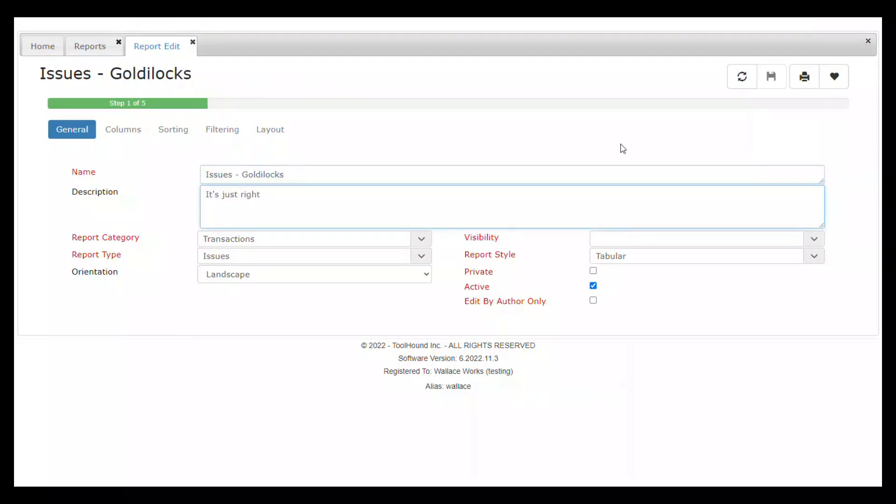
Set the visibility of the Issues - Goldilocks report to Wallace Works
left_click(815, 239)
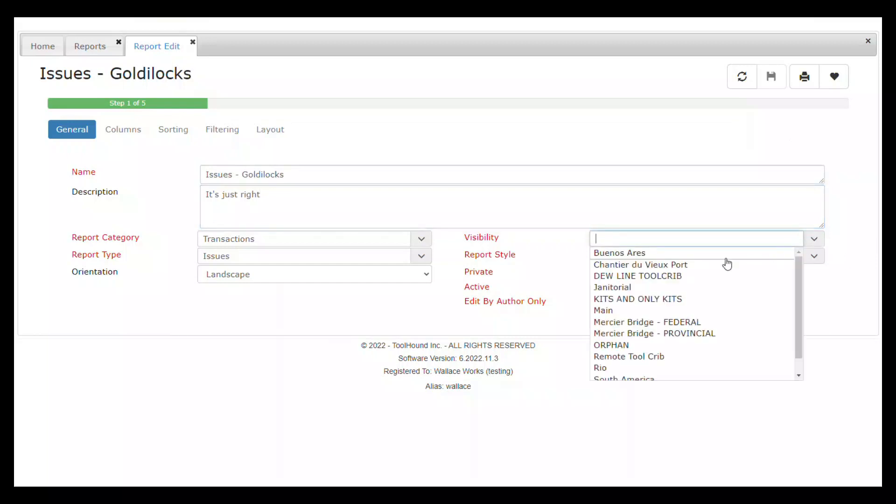
scroll(603, 369, "down", 1)
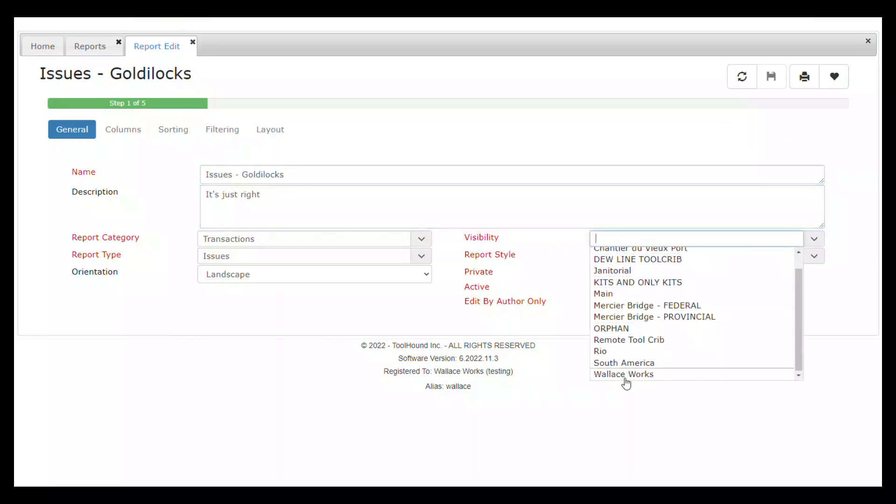
left_click(625, 378)
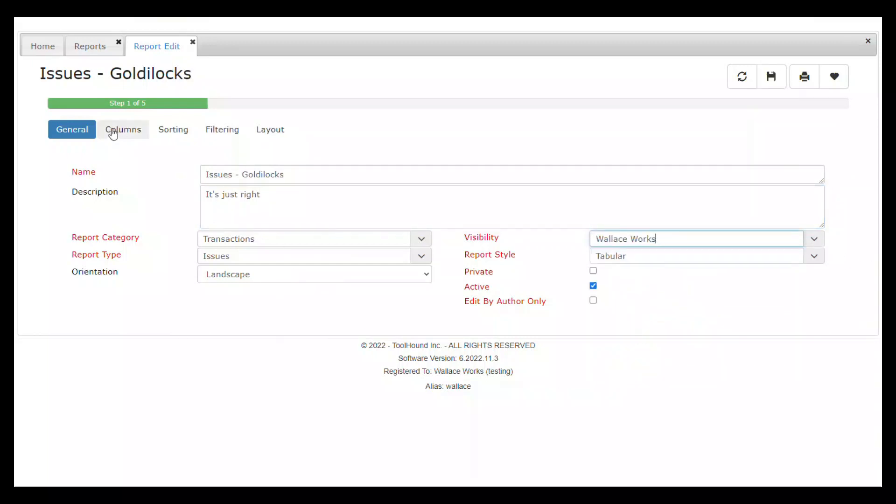
Remove the Category, Cost Code, Craft and Department columns from the Issues - Goldilocks report
left_click(112, 129)
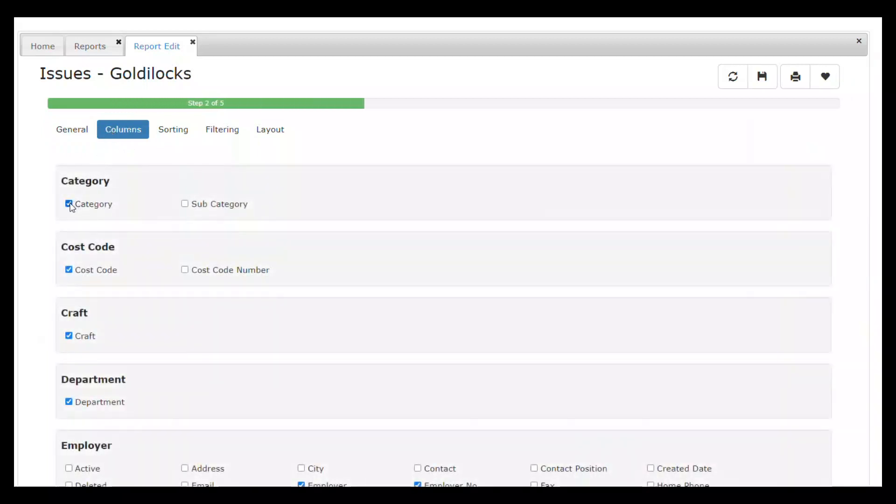
left_click(69, 204)
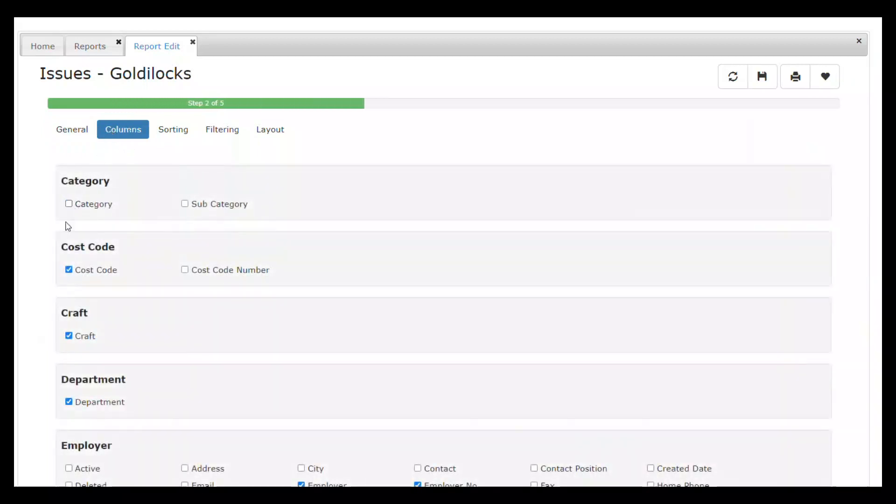
left_click(69, 336)
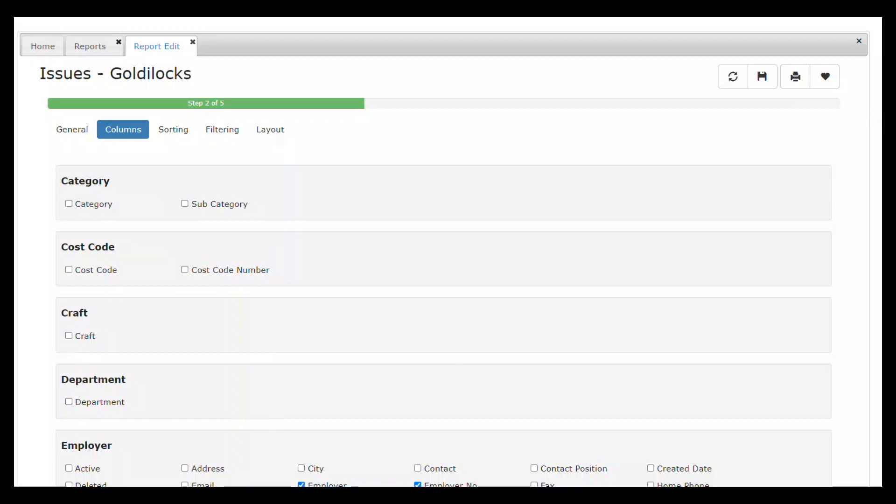
Remove the Serial Number column of the Inventory Item group and the Reference column of the Transaction group
scroll(874, 151, "down", 8)
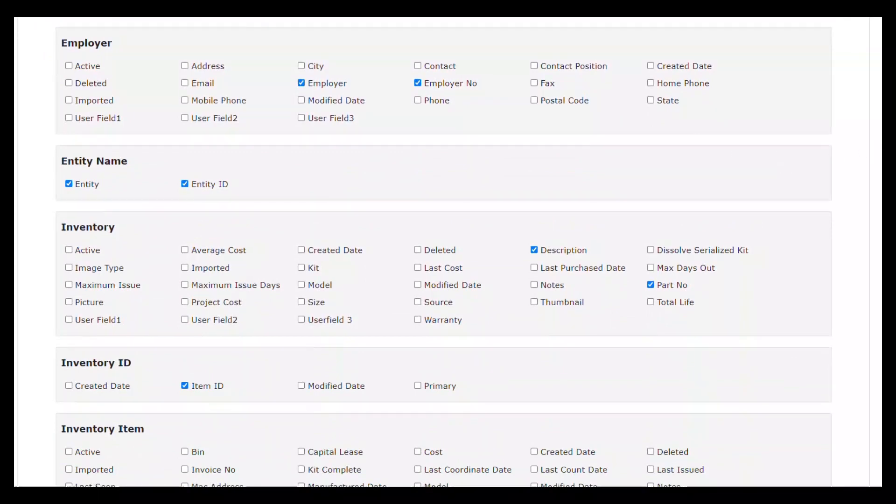
scroll(444, 253, "down", 10)
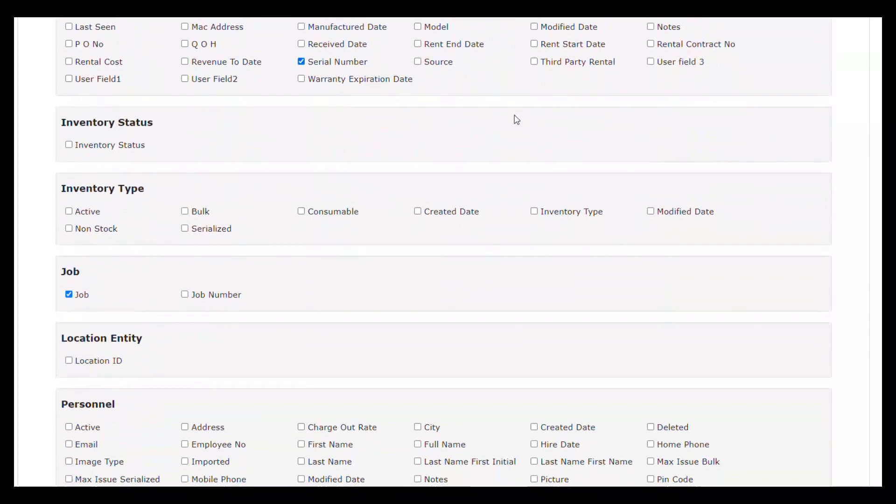
scroll(485, 126, "up", 2)
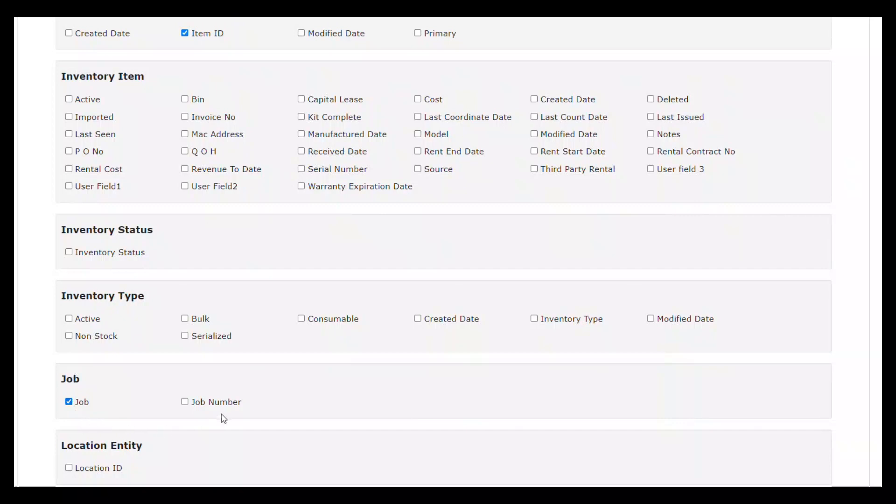
scroll(881, 271, "down", 10)
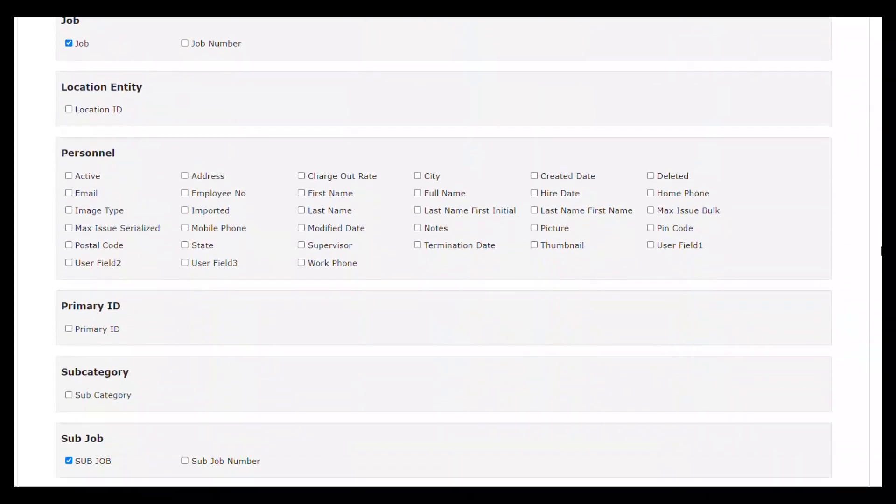
scroll(880, 290, "down", 5)
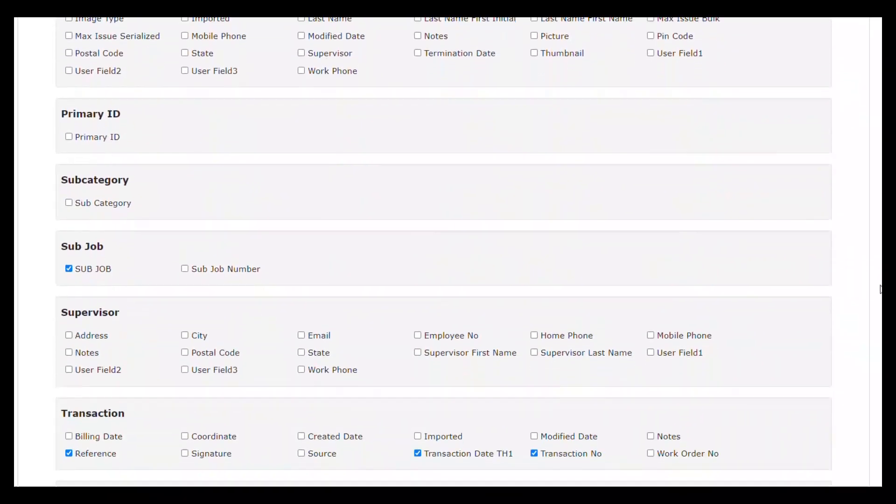
scroll(880, 325, "down", 2)
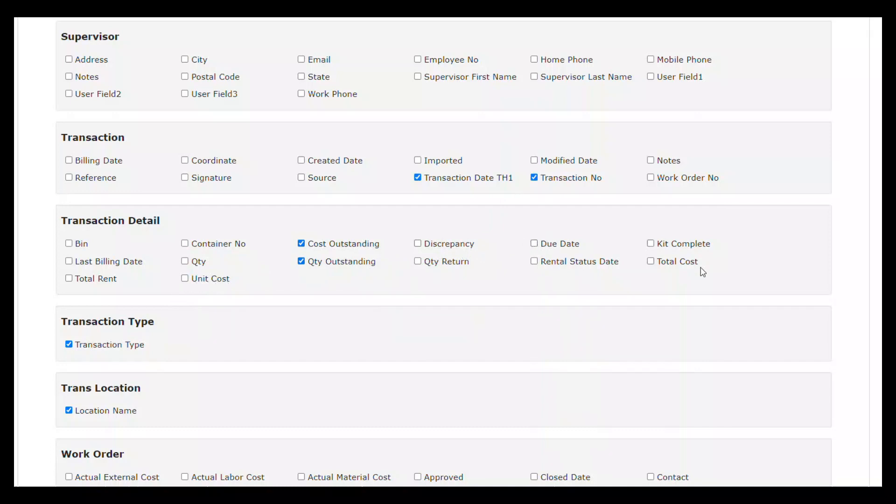
Remove the Transaction Type column and the Work Order No column from the report
scroll(444, 252, "down", 5)
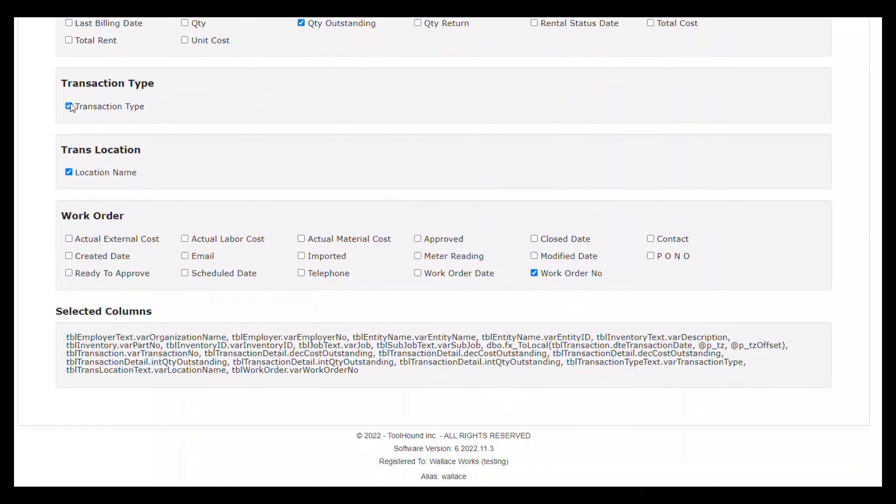
left_click(69, 106)
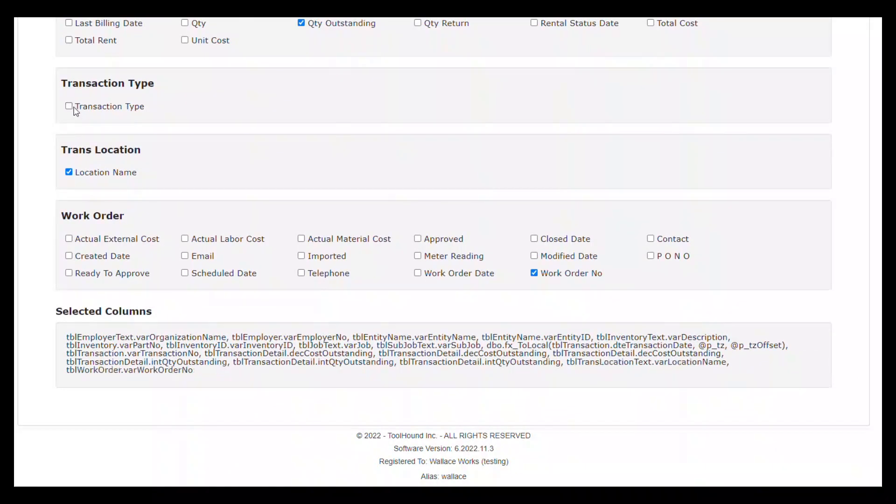
left_click(535, 273)
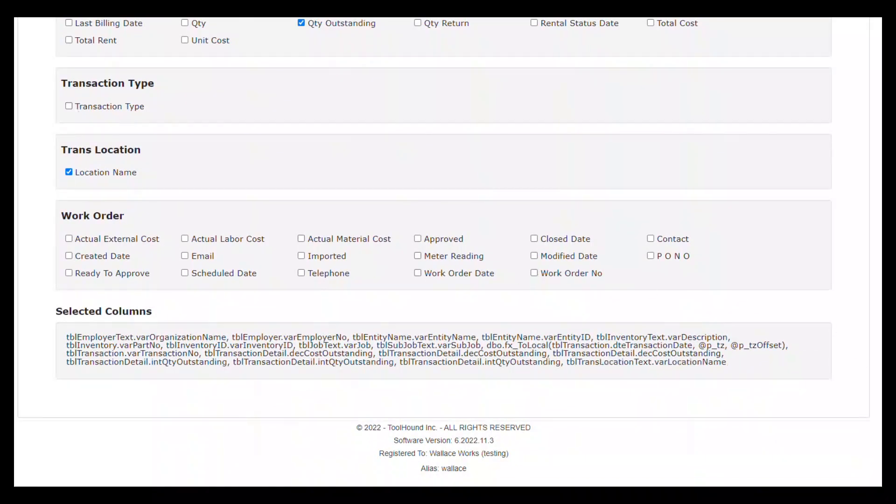
Save the Issues - Goldilocks report and close its editor
scroll(443, 252, "up", 20)
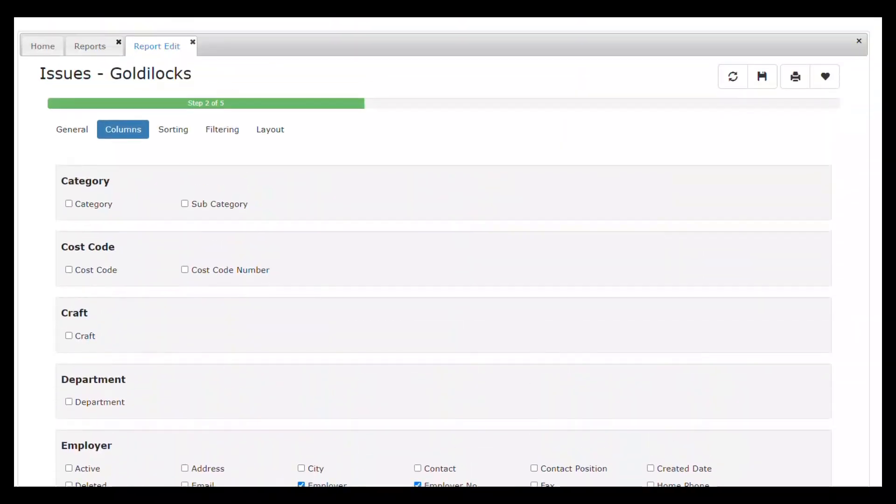
left_click(761, 84)
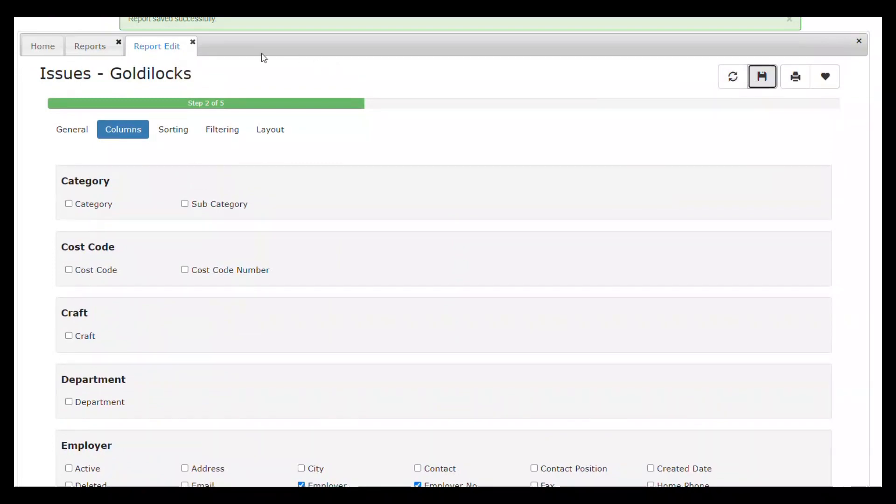
left_click(193, 44)
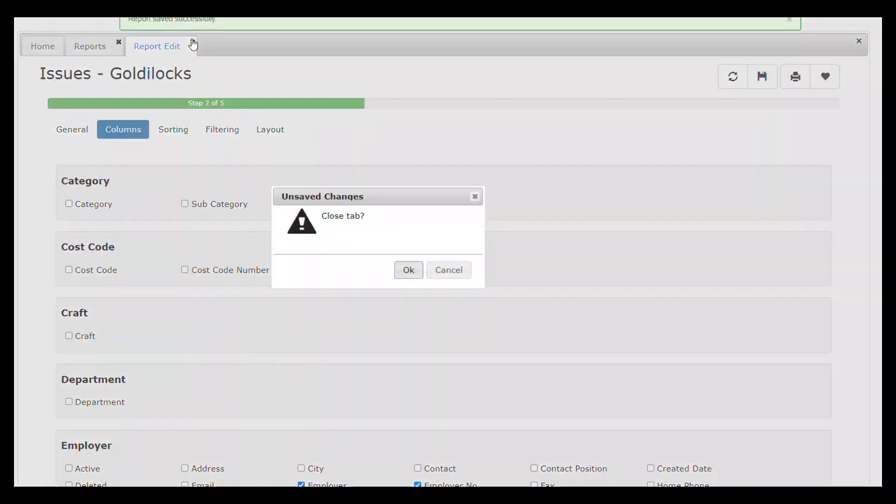
left_click(400, 269)
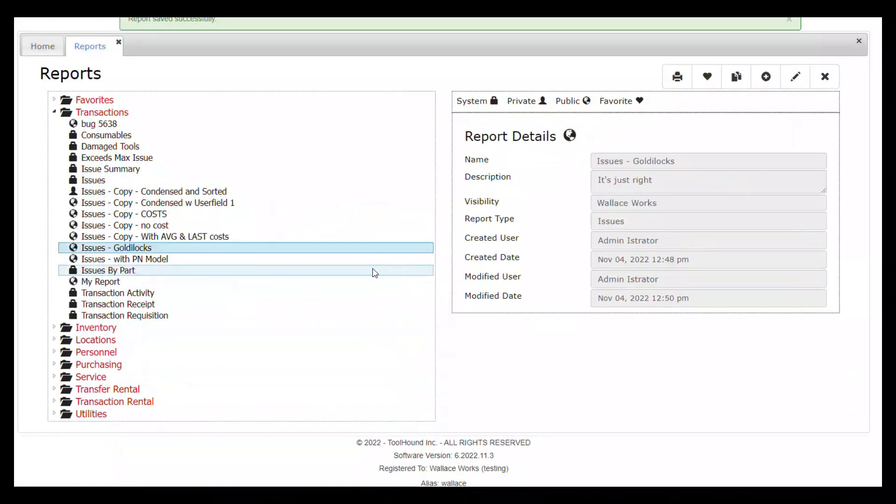
Preview the Issues - Goldilocks report without filters and enlarge the view
double_click(144, 250)
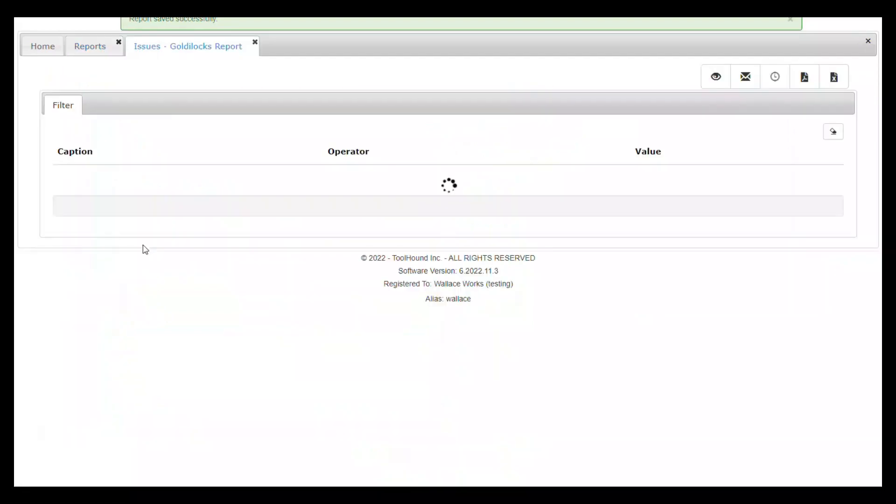
left_click(710, 80)
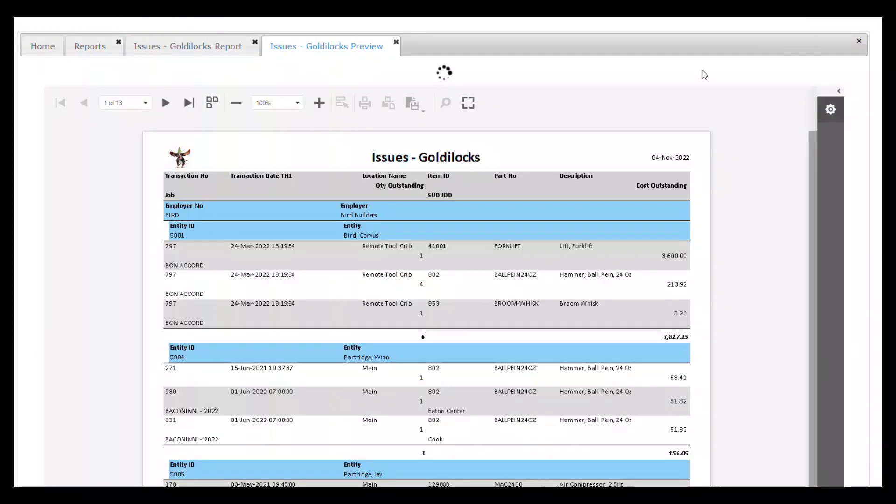
left_click(317, 107)
left_click(317, 106)
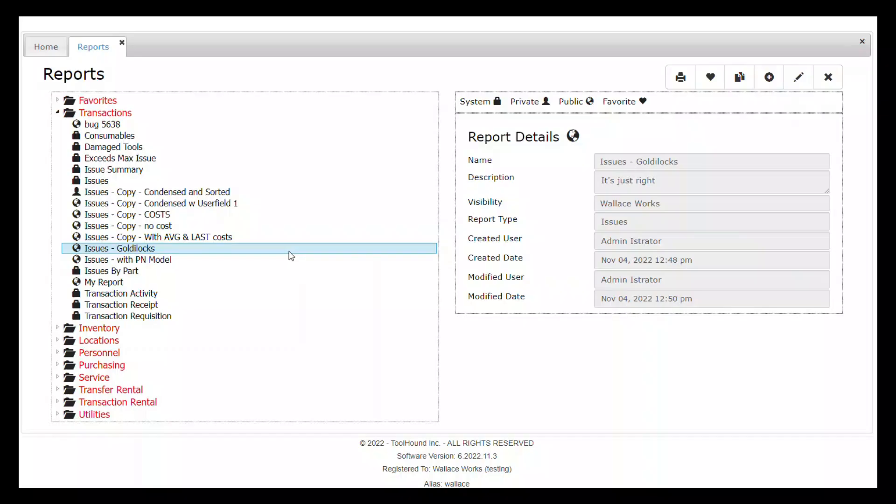
Run the Issues - Goldilocks preview again, examine its column arrangement at 125% zoom, and close the preview and report tabs
double_click(290, 252)
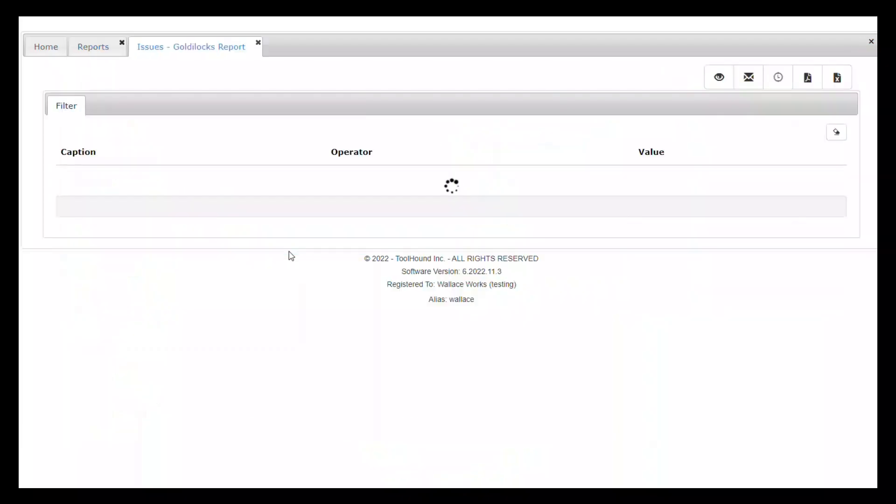
left_click(708, 80)
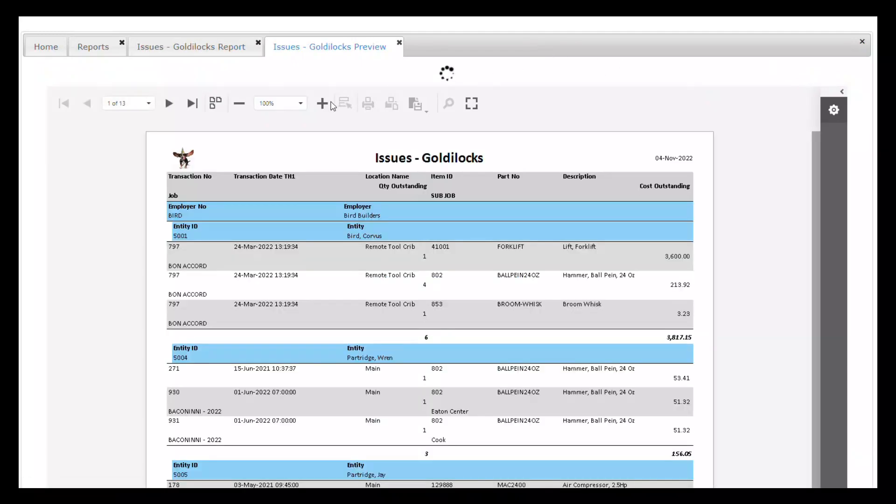
left_click(322, 103)
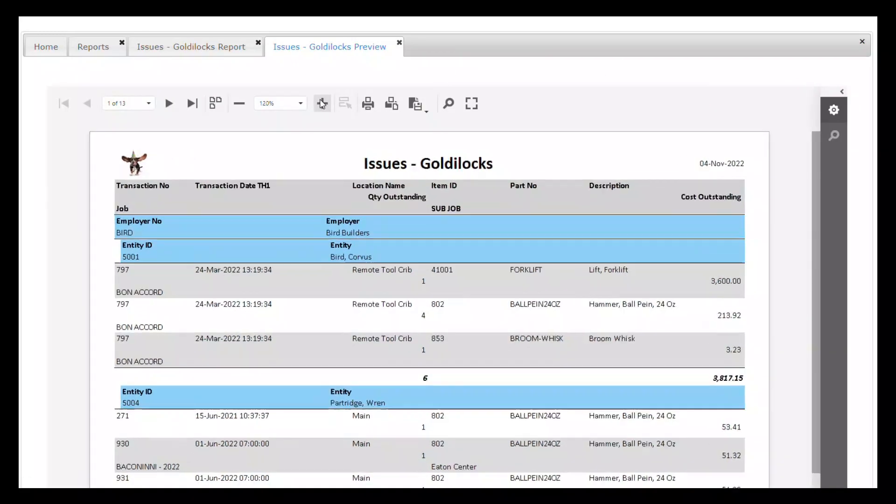
left_click(322, 103)
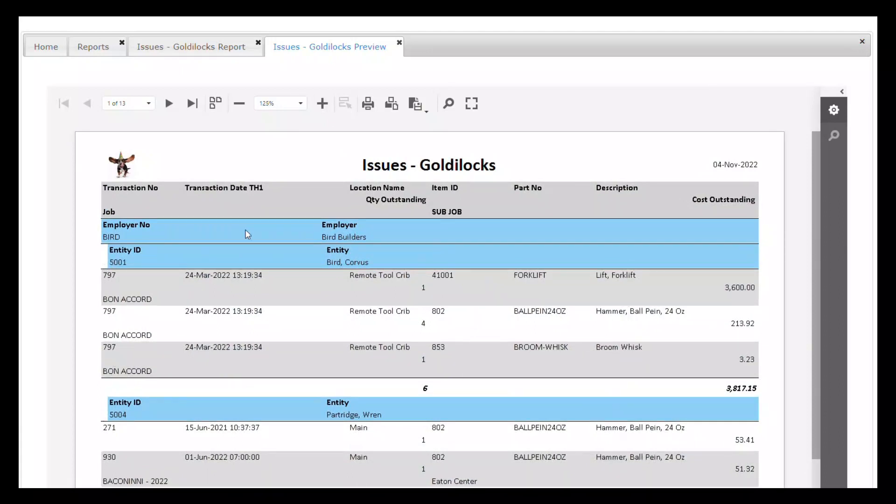
left_click(400, 44)
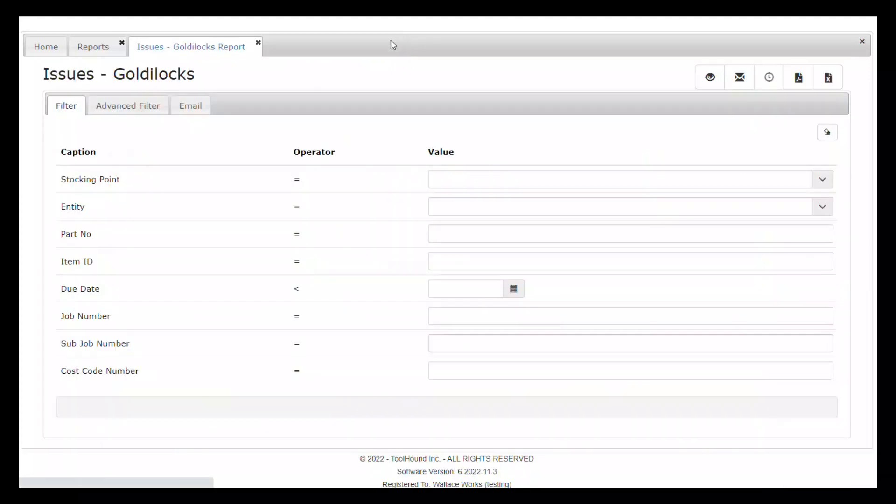
left_click(259, 44)
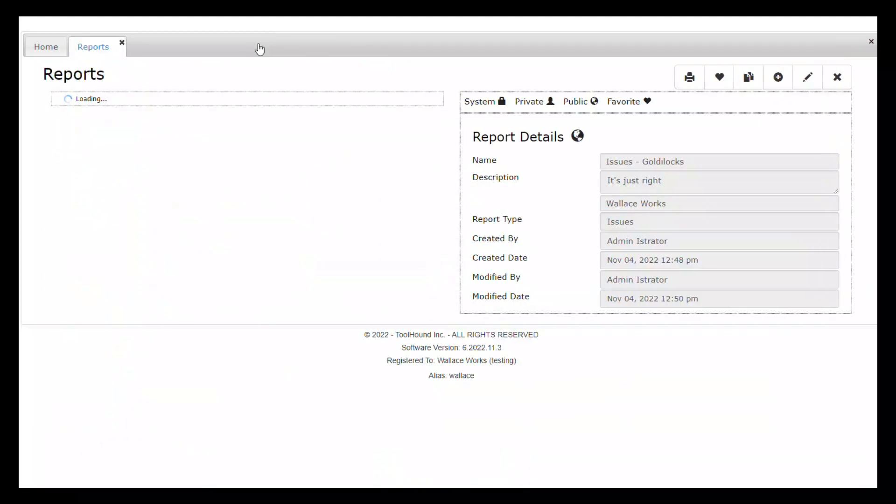
Duplicate the Issues - Goldilocks report, rename the copy "Issues - Goldilocks - v2" and save it
left_click(748, 83)
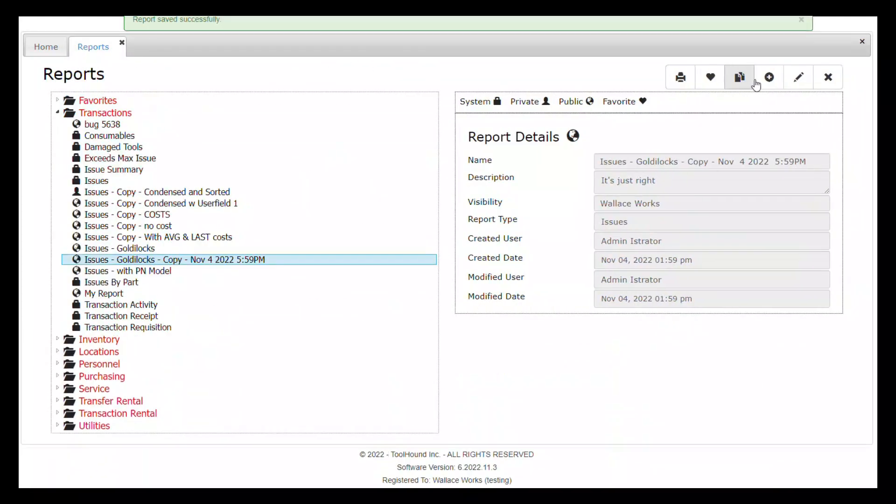
left_click(798, 78)
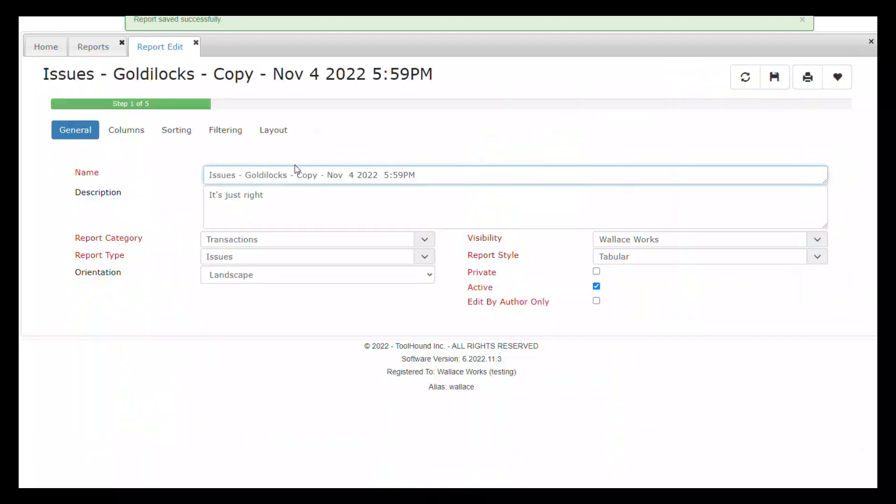
left_click_drag(297, 177, 659, 188)
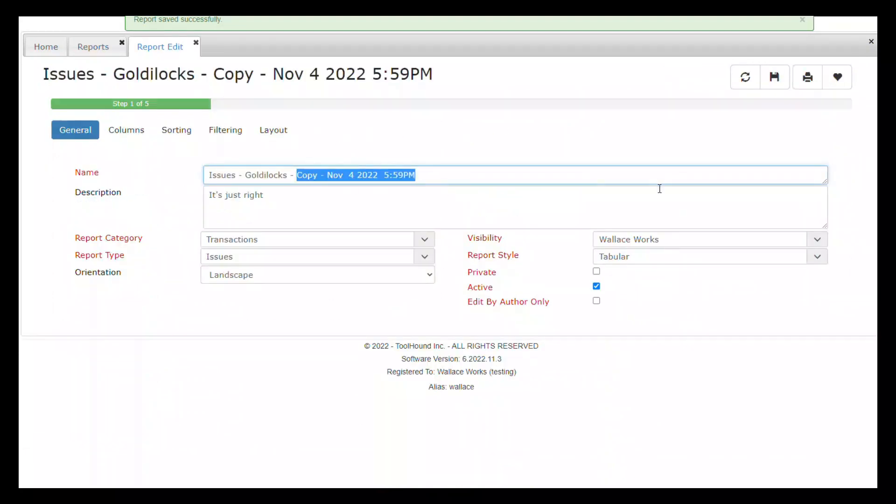
type("v2")
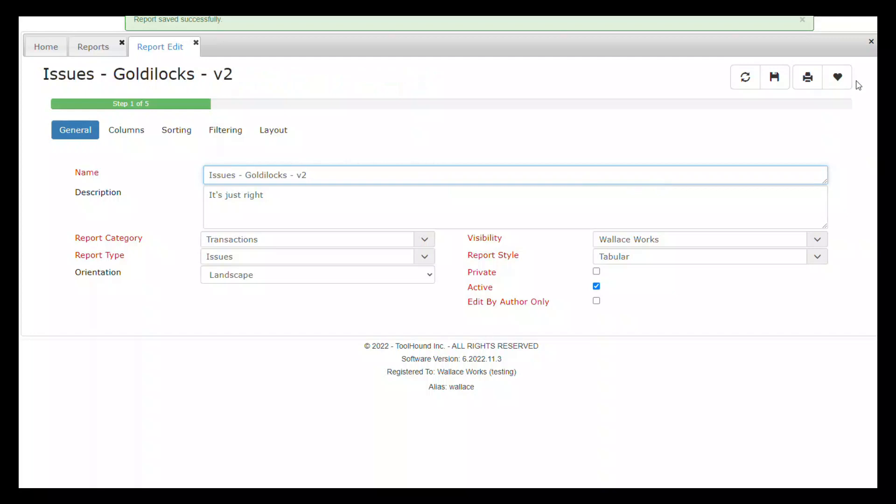
left_click(773, 80)
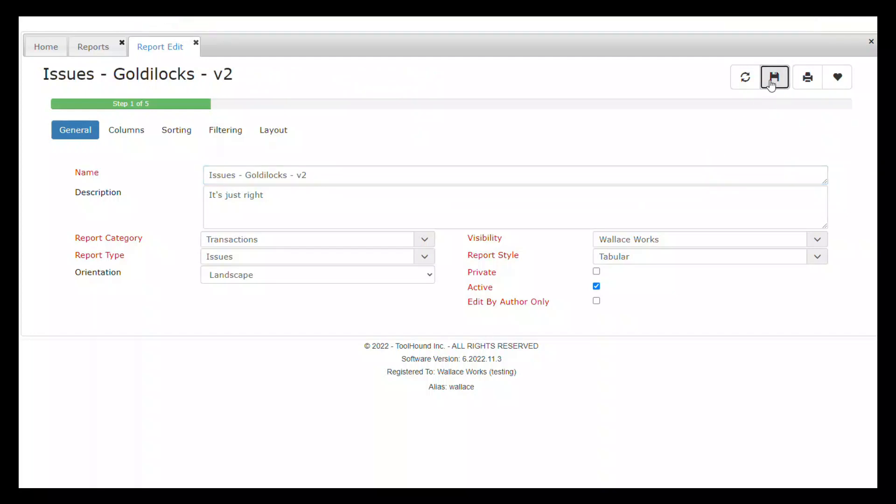
Move Item ID, Part No and Description ahead of Transaction No in the first Detail row of the layout, and save the report
left_click(274, 131)
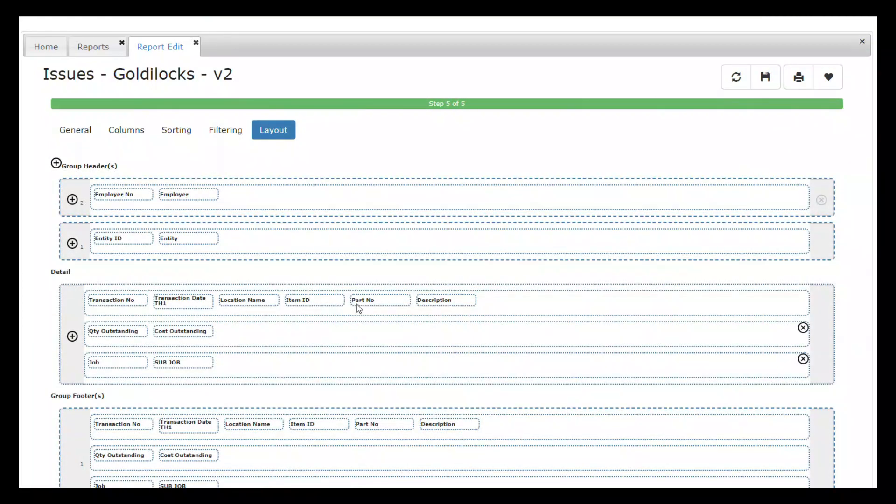
left_click_drag(329, 305, 110, 299)
left_click_drag(399, 309, 220, 307)
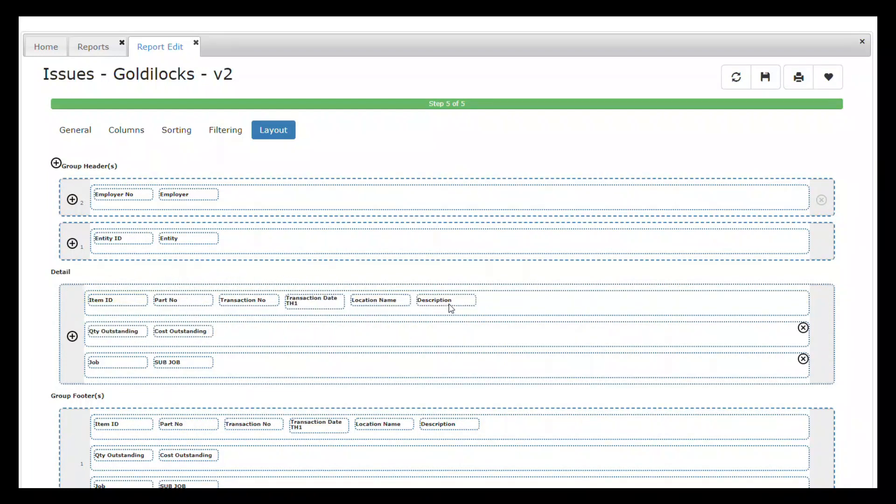
left_click_drag(451, 308, 217, 307)
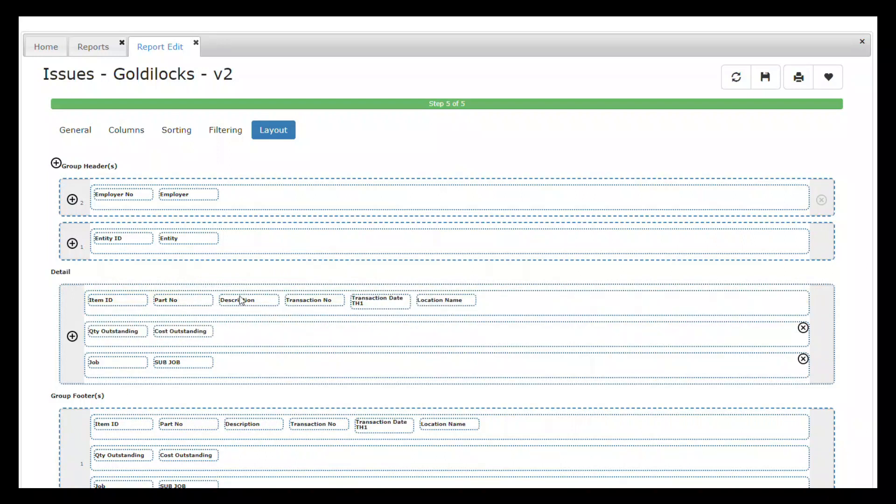
left_click(770, 81)
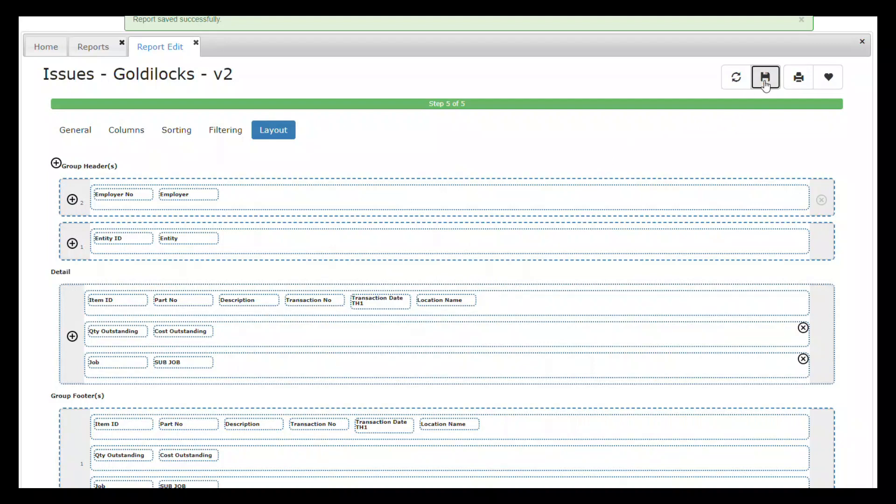
Preview the Issues - Goldilocks - v2 report without filters and enlarge the view to examine the new column order
left_click(799, 84)
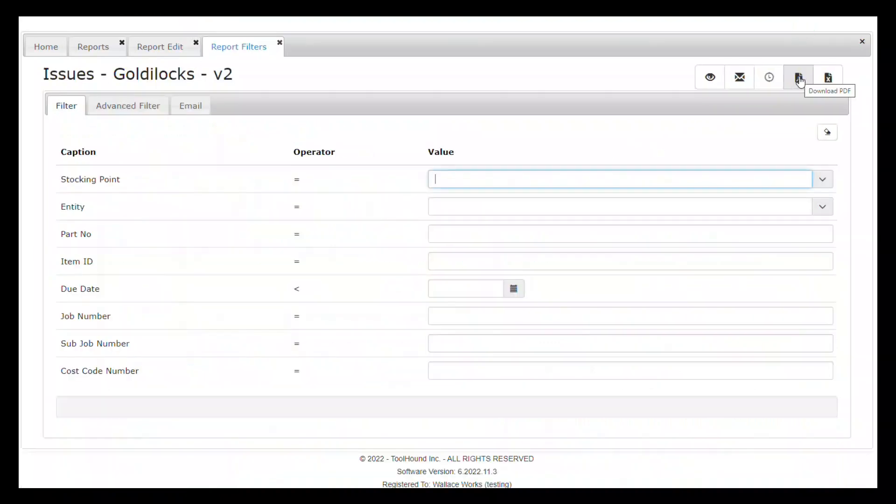
left_click(710, 80)
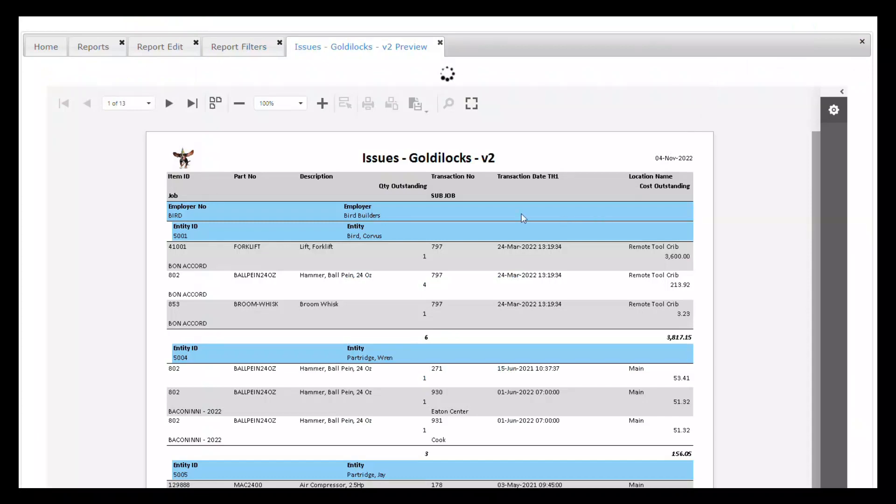
left_click(322, 103)
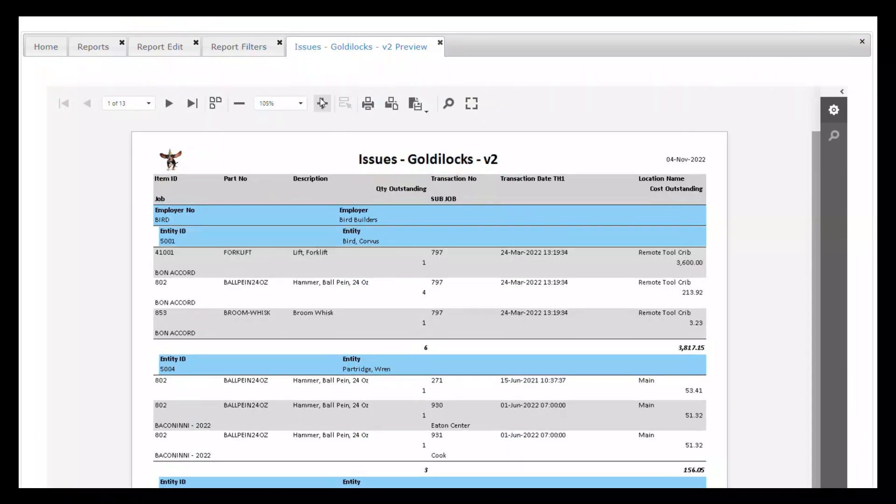
left_click(322, 103)
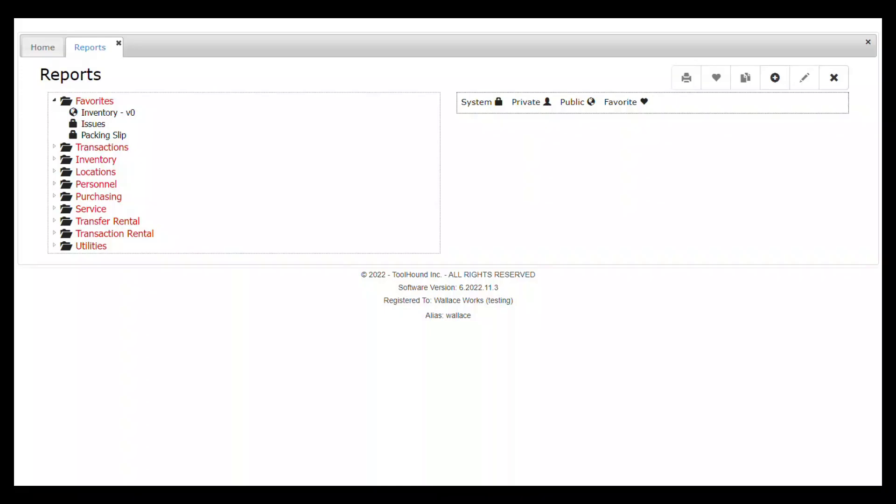
Duplicate the Inventory report from the Inventory folder and rename the copy "Inventory - Catalogue with Pictures"
left_click(114, 162)
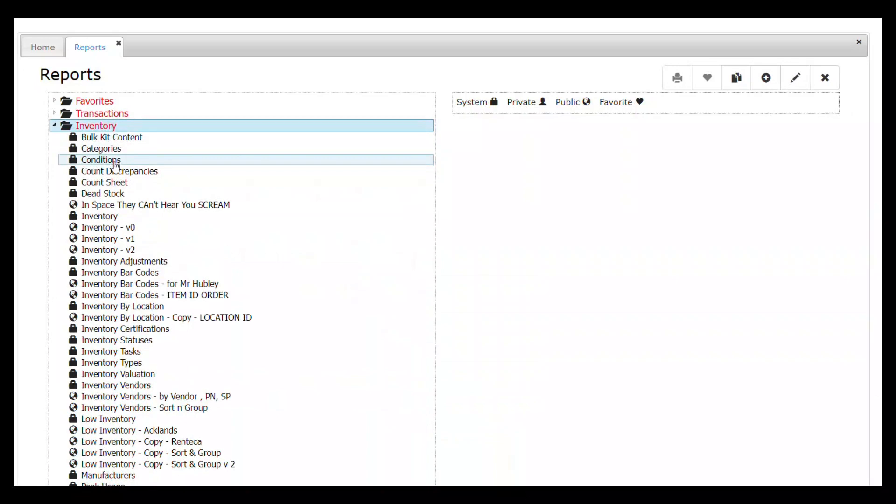
left_click(110, 217)
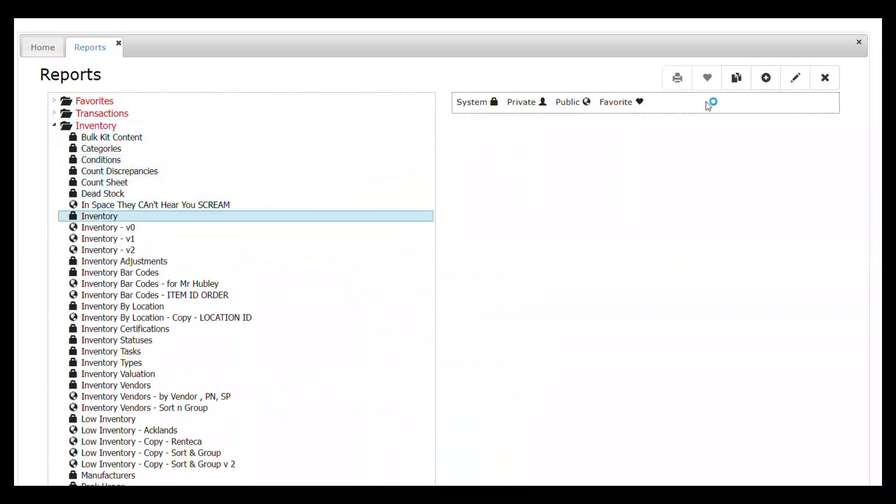
left_click(742, 78)
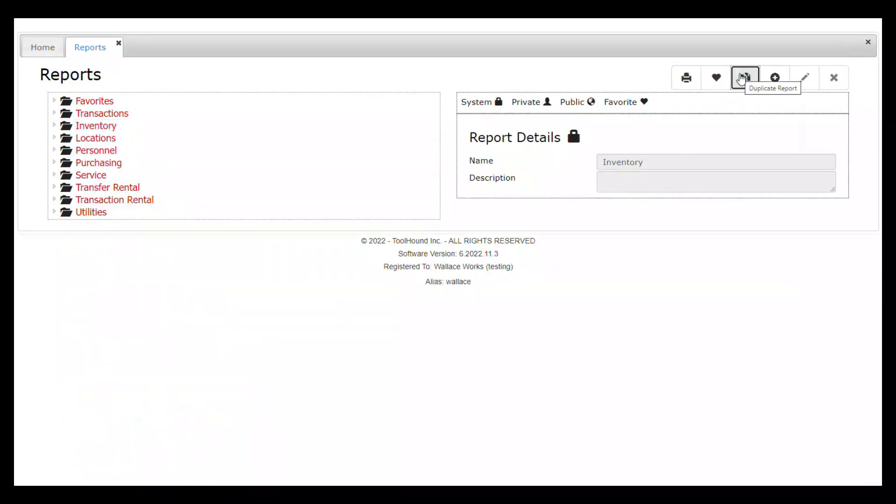
left_click(787, 86)
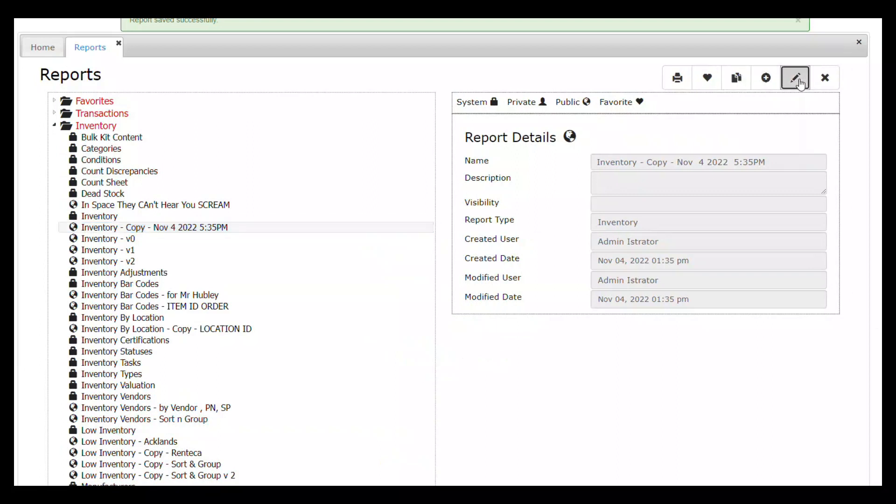
left_click_drag(256, 176, 517, 145)
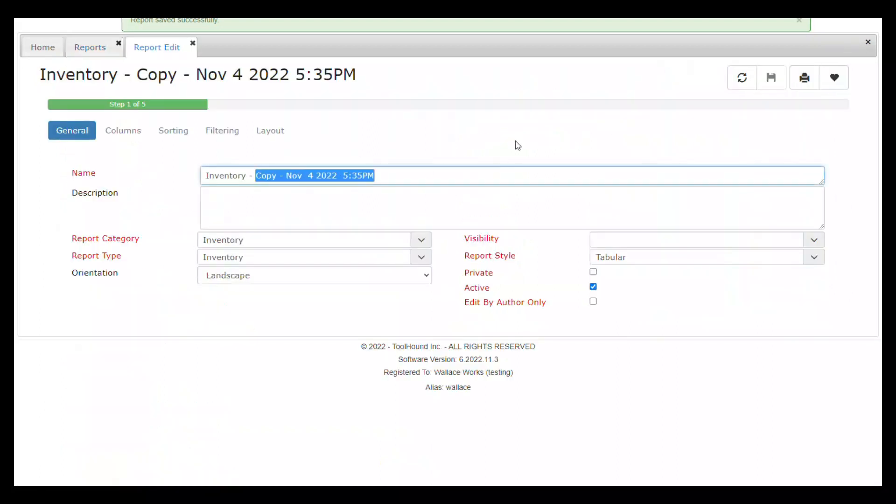
type("Catalogue with Pictures")
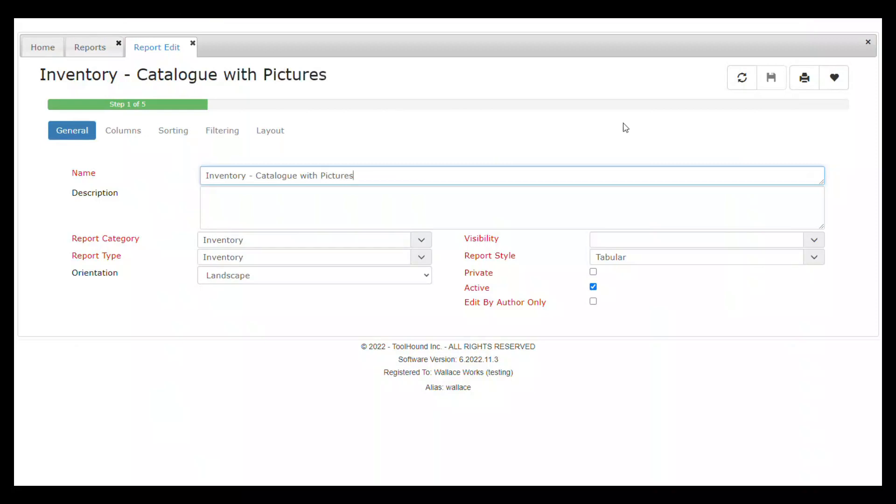
Set the report's orientation to Portrait and its visibility to Wallace Works
left_click(430, 275)
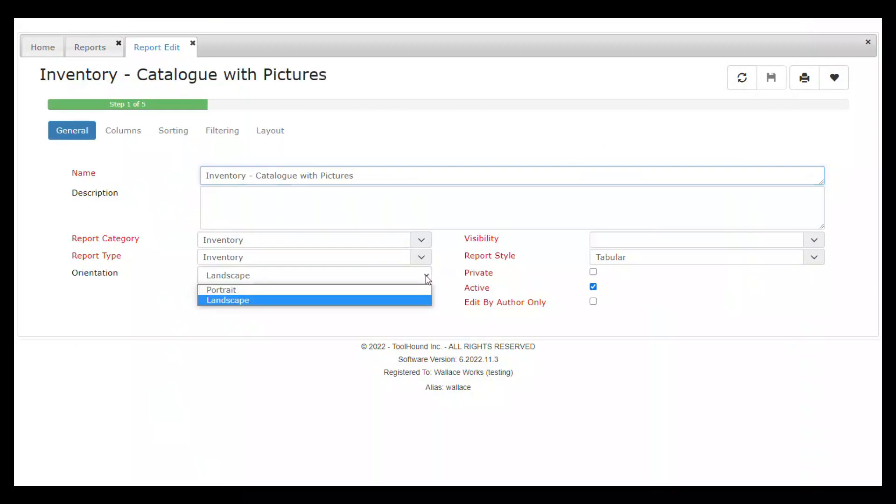
left_click(387, 290)
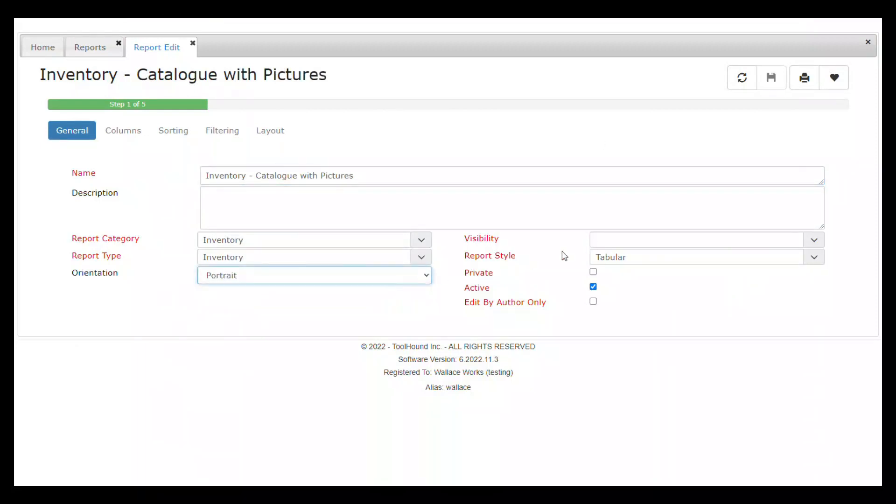
left_click(814, 239)
left_click_drag(799, 266, 804, 386)
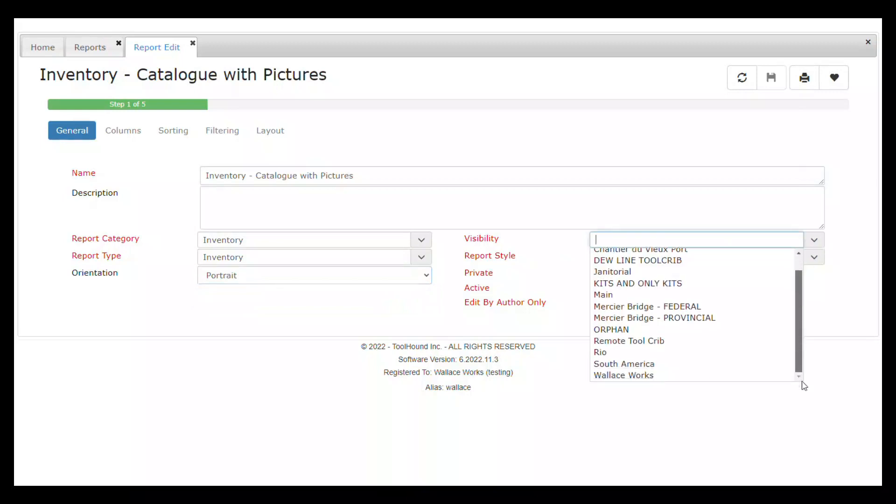
left_click(651, 376)
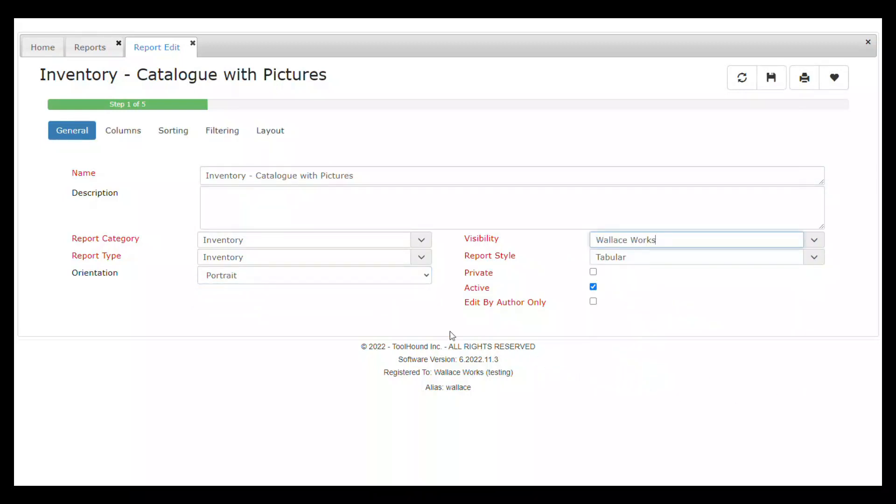
Remove Total Life, Inventory Type and Location Name from the report's columns, add Picture, and save the report
left_click(126, 128)
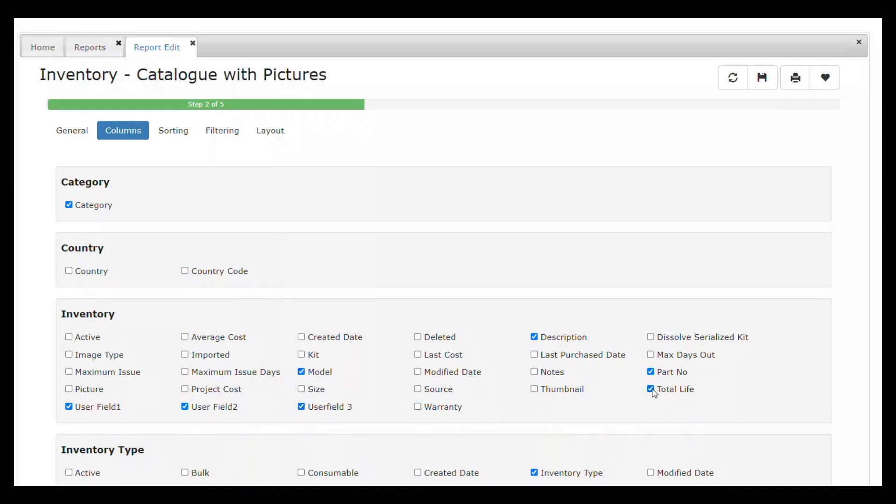
scroll(653, 391, "down", 8)
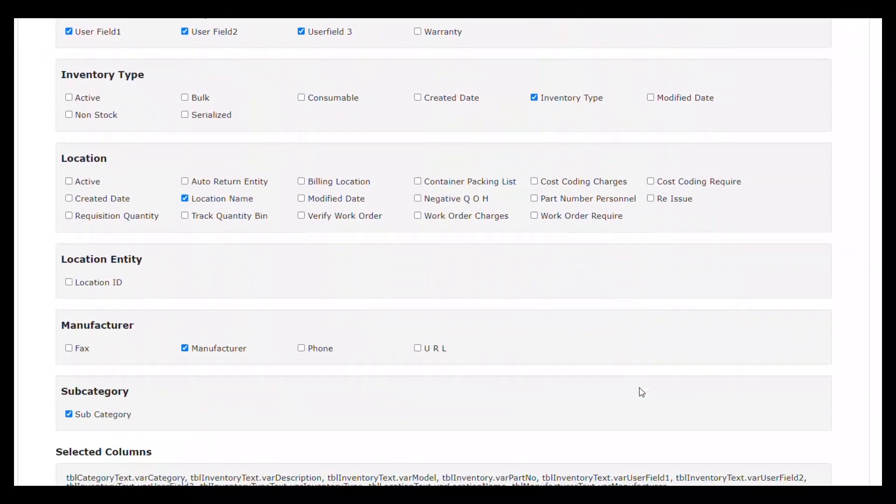
left_click(534, 97)
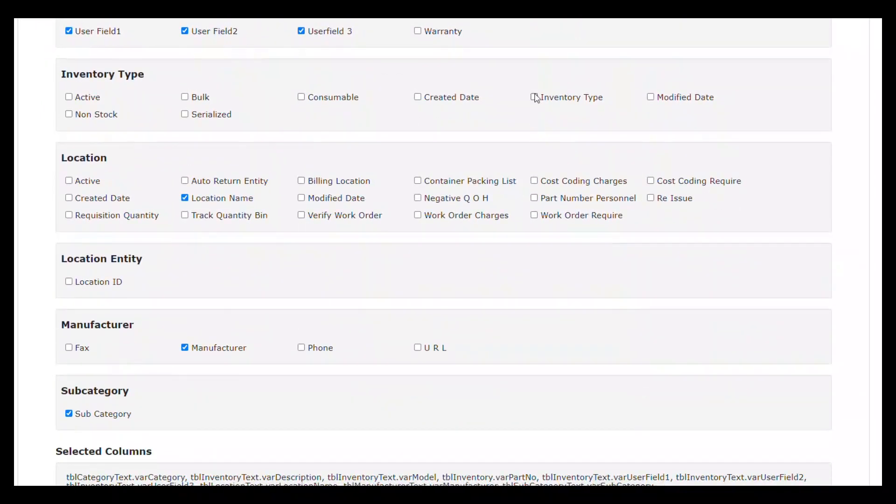
left_click(185, 198)
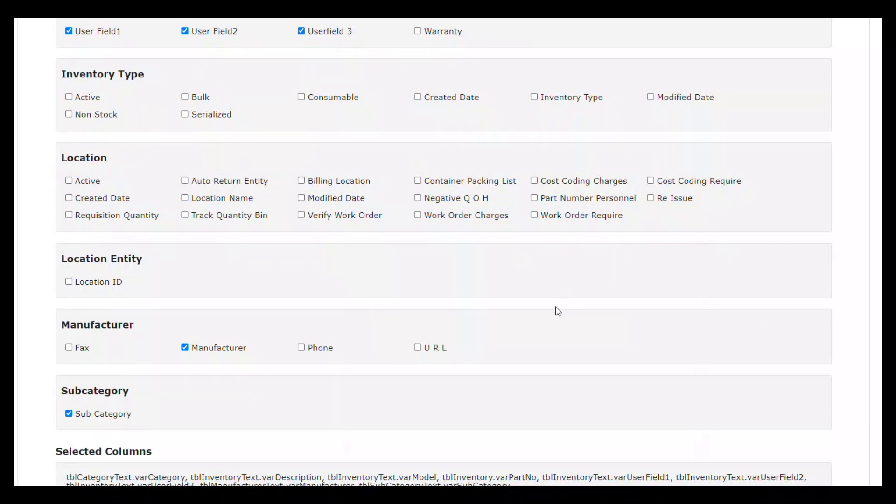
scroll(557, 310, "down", 2)
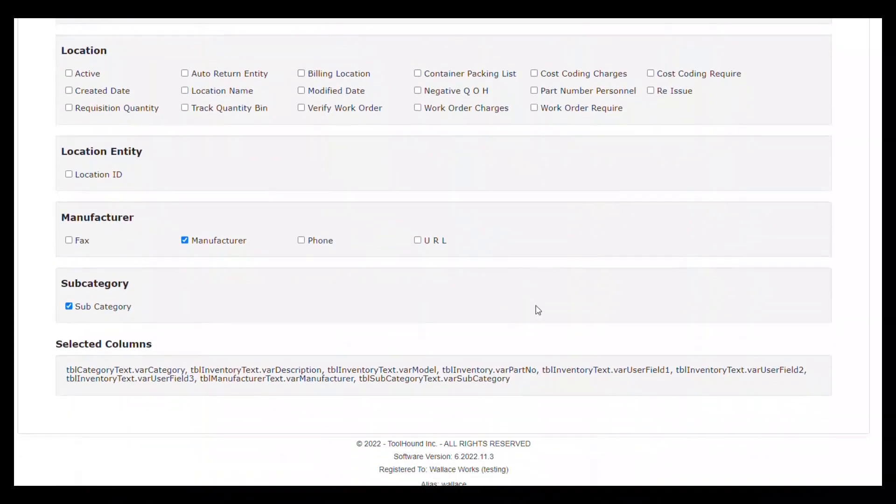
scroll(320, 298, "up", 7)
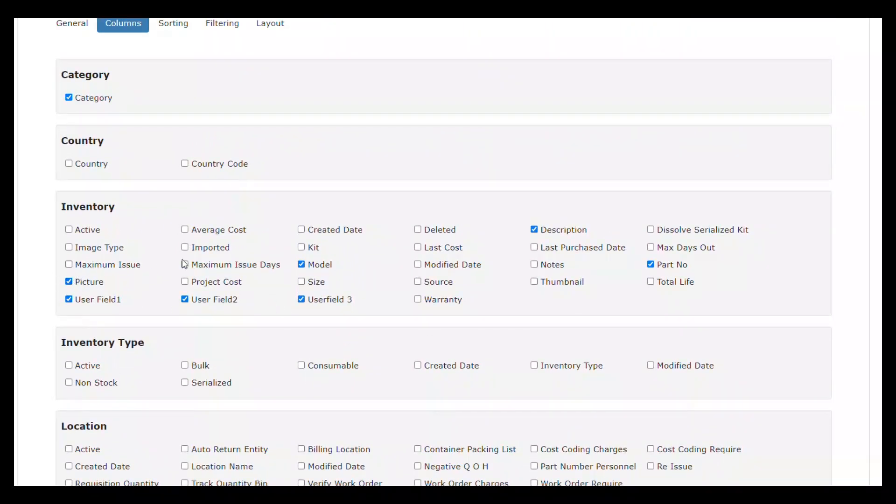
scroll(184, 264, "up", 2)
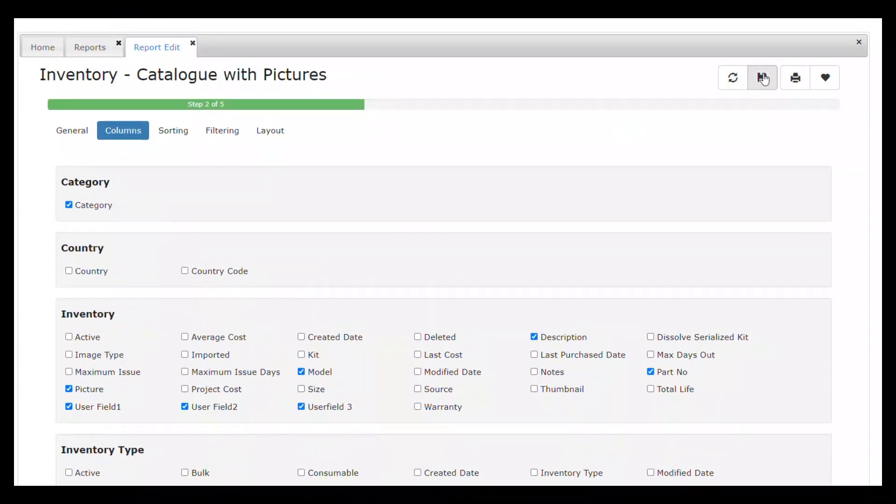
left_click(764, 80)
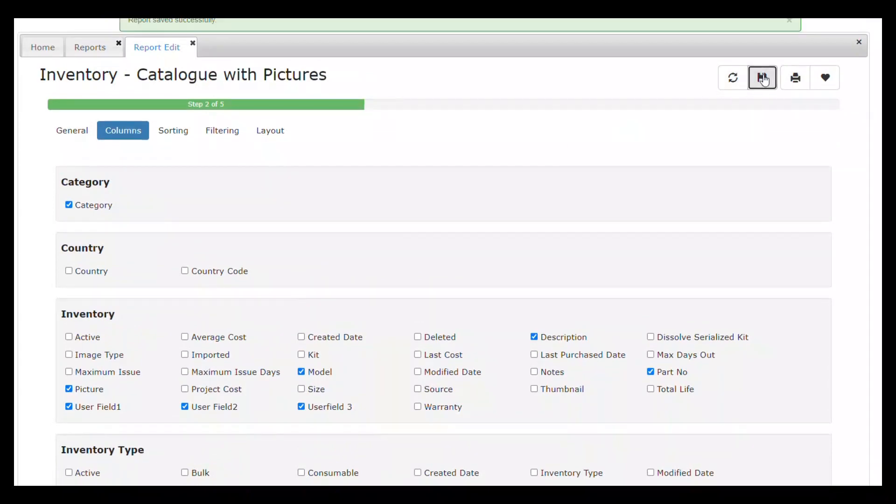
Add two sort columns to the report, setting the third to Inventory - Description and the fourth to Inventory - Part No
left_click(180, 137)
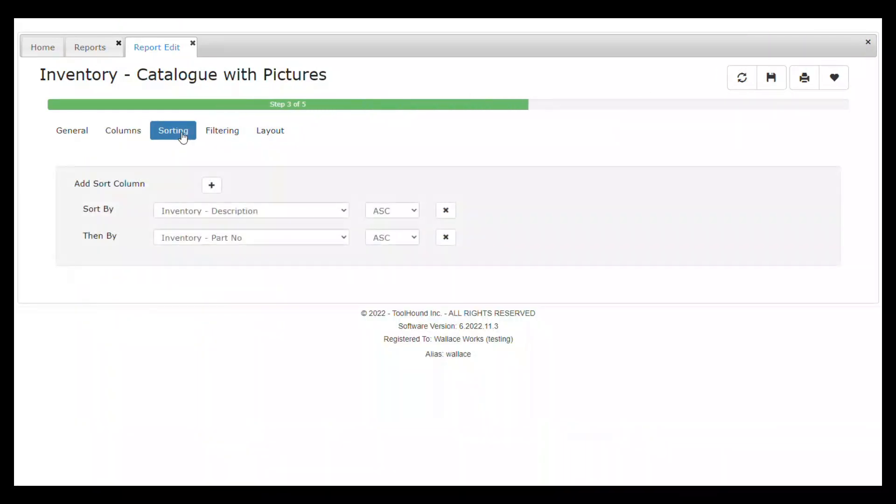
left_click(211, 186)
left_click(213, 187)
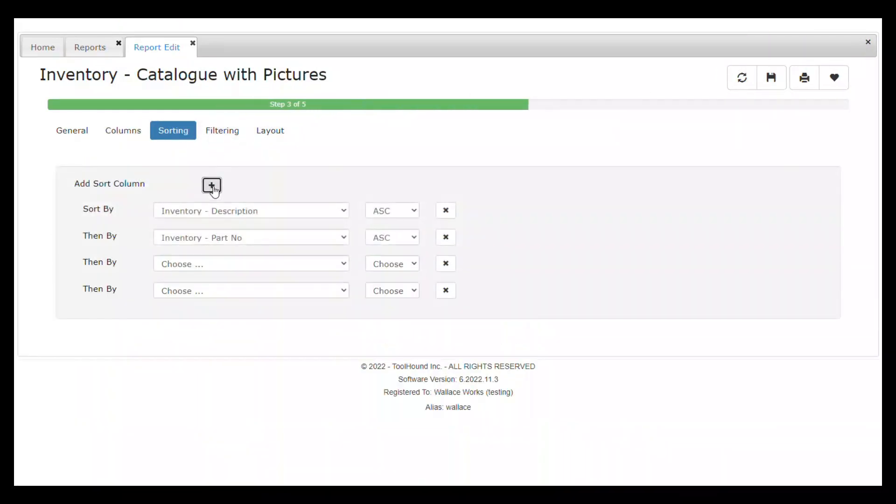
left_click(341, 292)
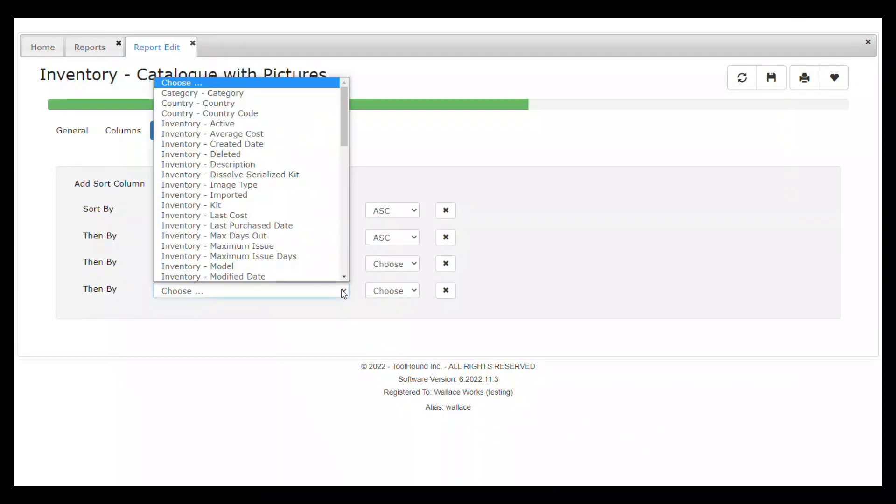
left_click_drag(344, 142, 354, 174)
left_click(249, 182)
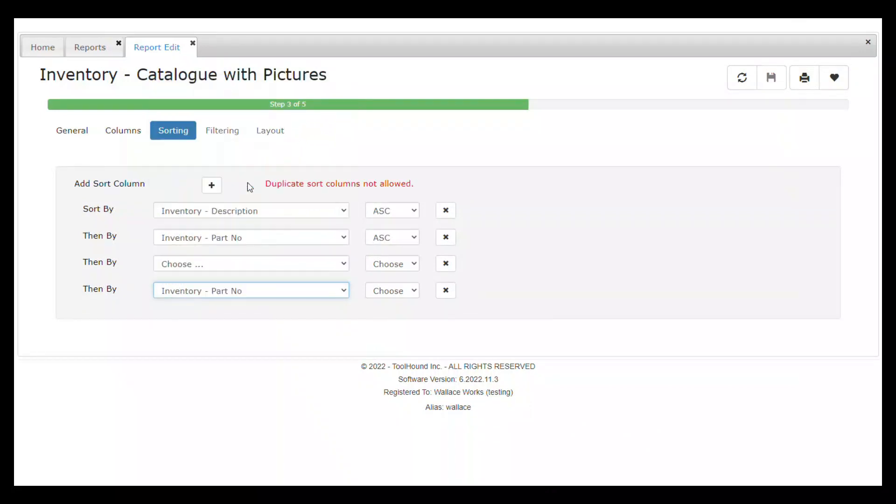
left_click(343, 263)
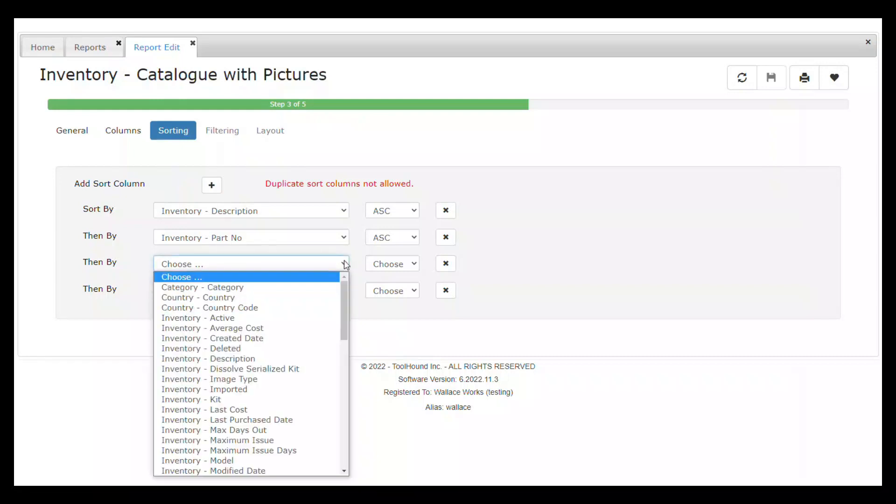
left_click(310, 360)
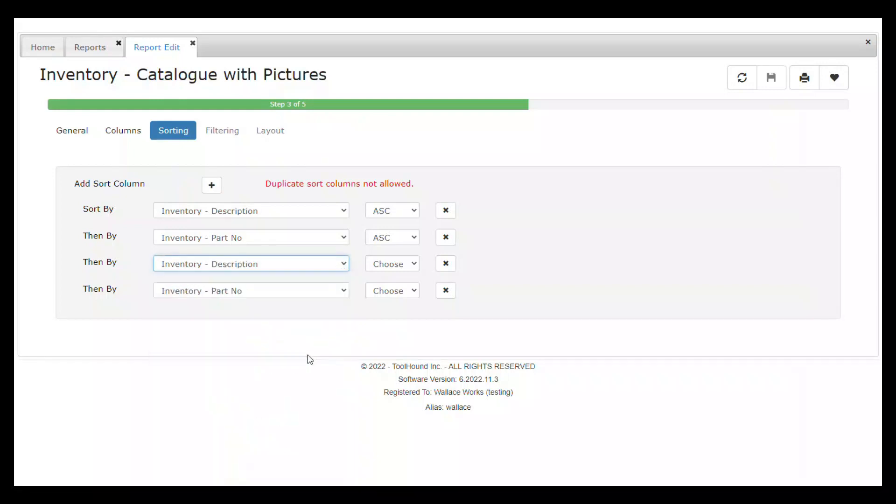
Change the first sort column to Category - Category and the second to Subcategory - Sub Category, and save the report
left_click(344, 211)
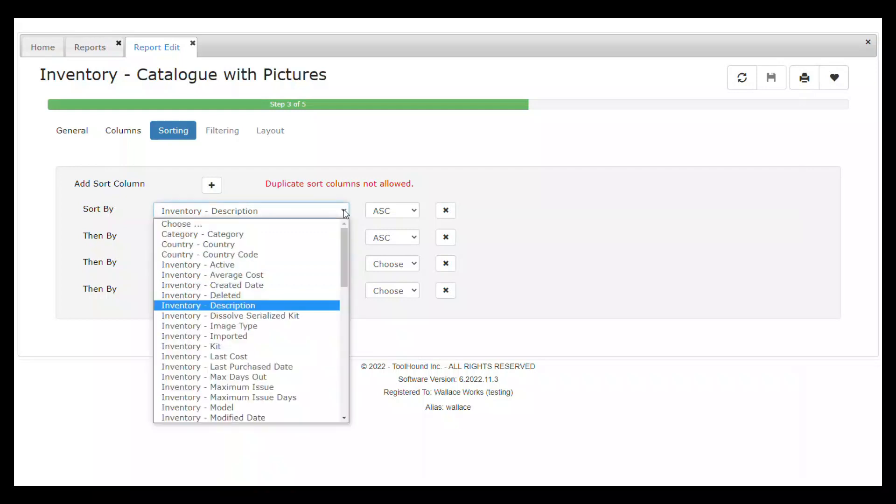
left_click(305, 231)
left_click(342, 239)
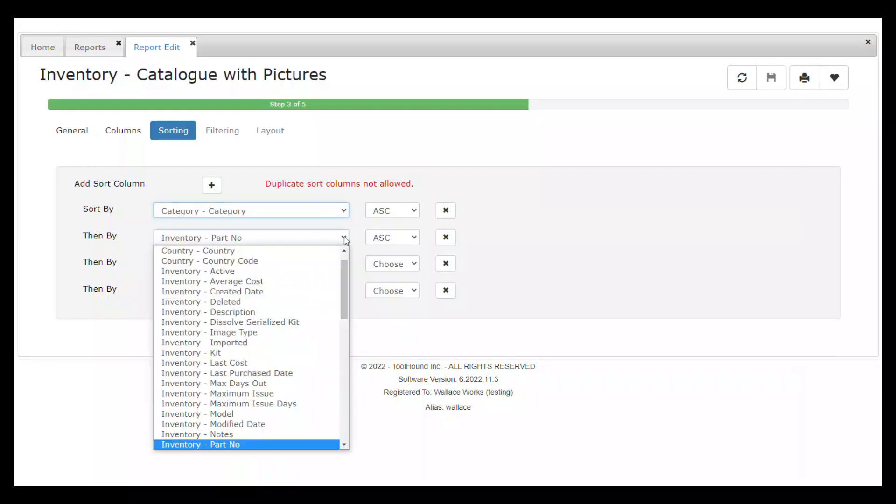
left_click_drag(343, 264, 349, 429)
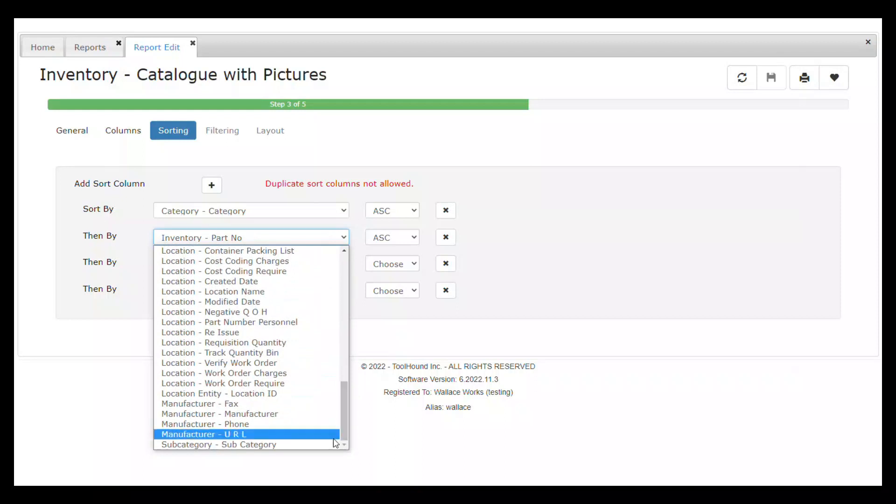
left_click(299, 441)
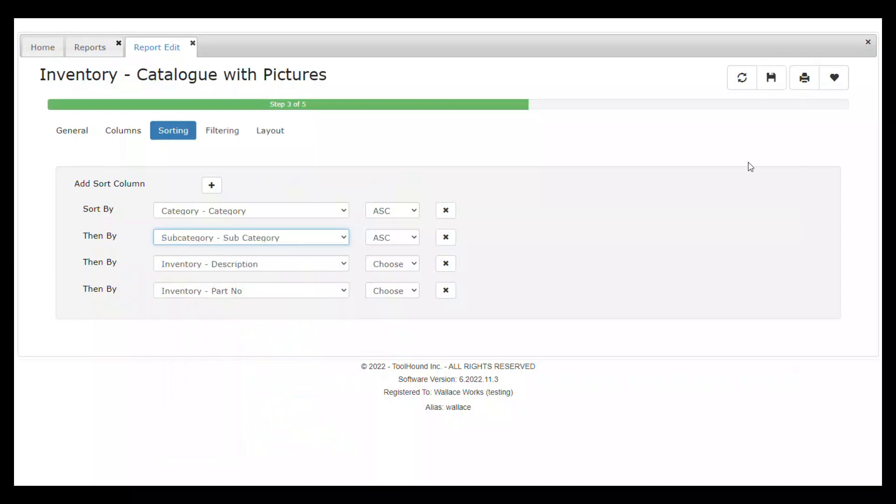
left_click(771, 80)
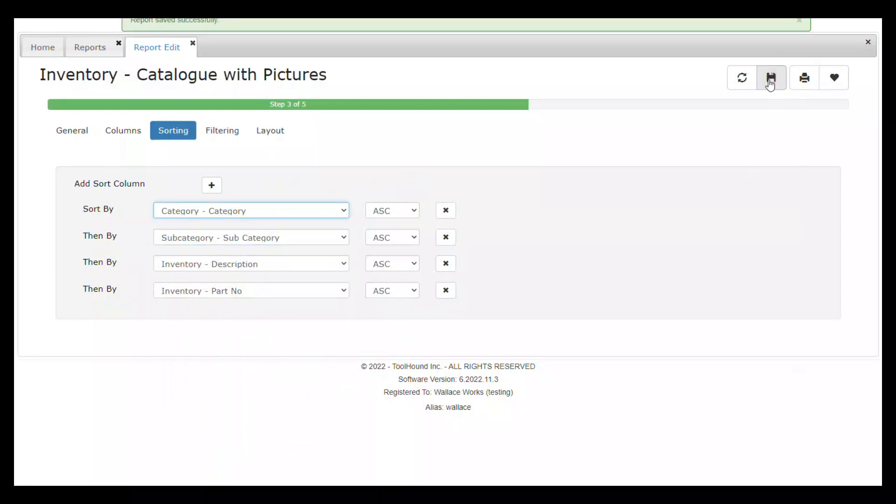
Set the Inventory Type filter to <> NON STOCK and exclude it from the runtime filters
left_click(218, 135)
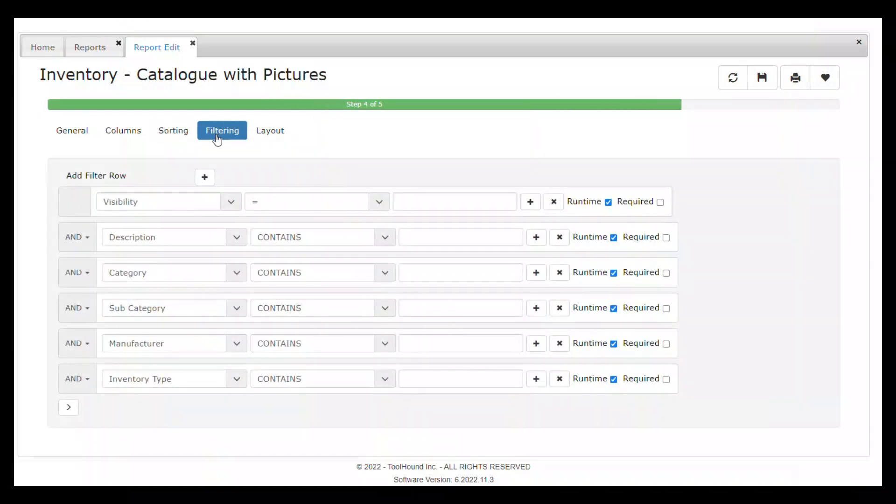
left_click(384, 380)
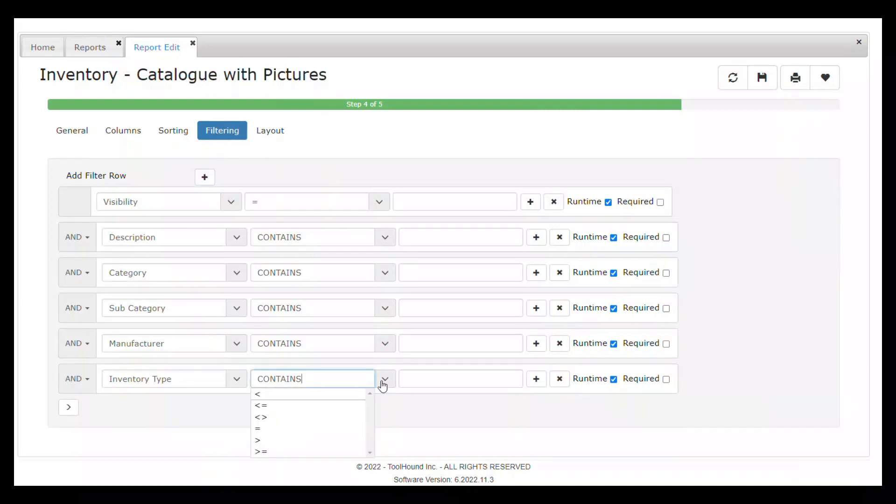
left_click(275, 417)
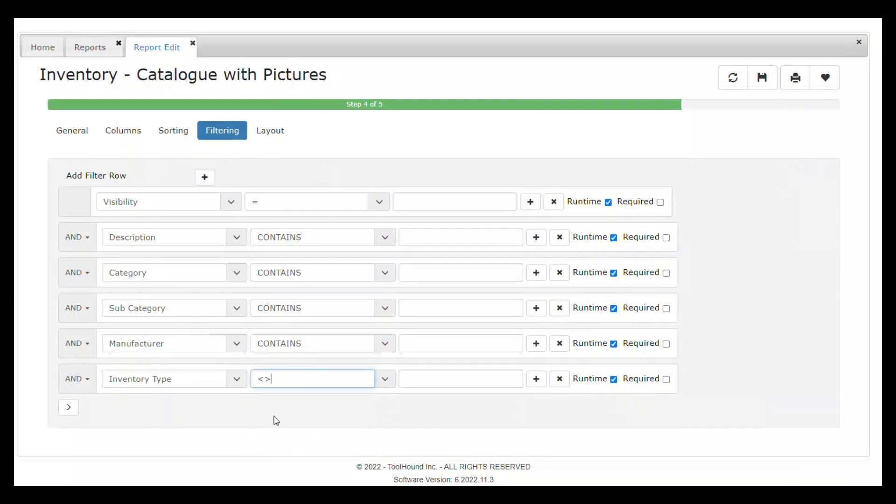
left_click(433, 382)
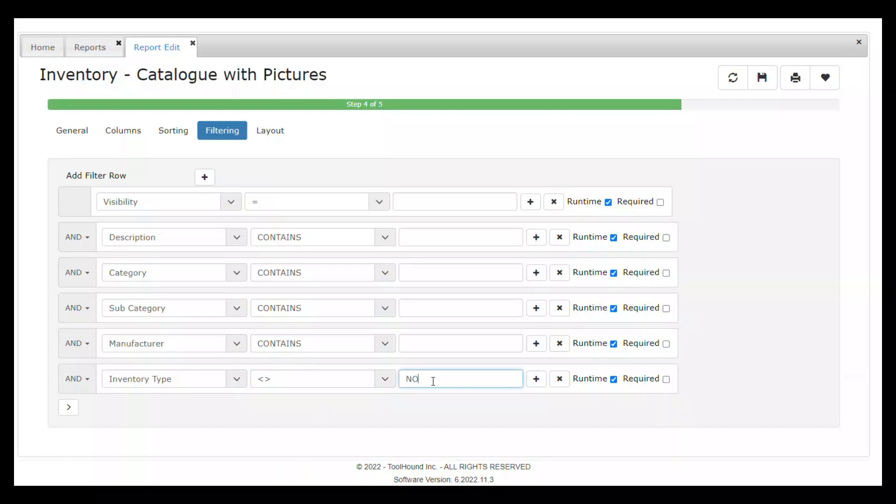
type("NON STOCK")
left_click(614, 381)
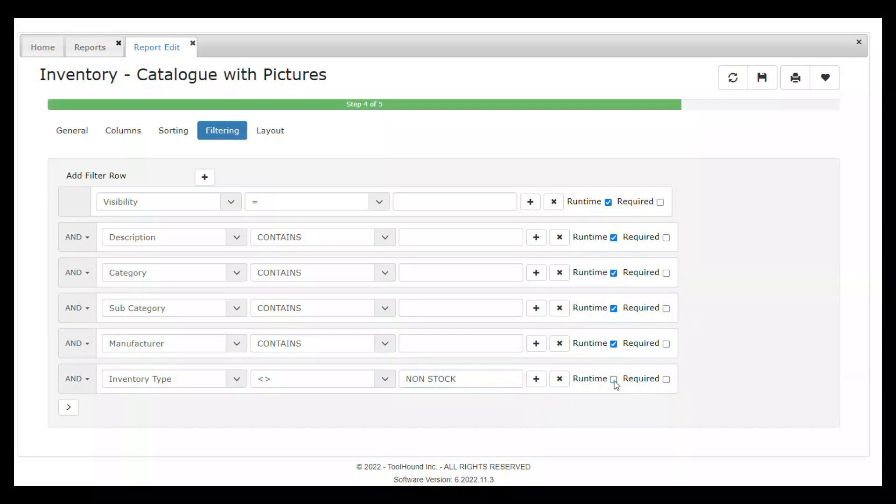
Add a filter row requiring the inventory Picture field to be IS NOT NULL, and save the report
left_click(205, 177)
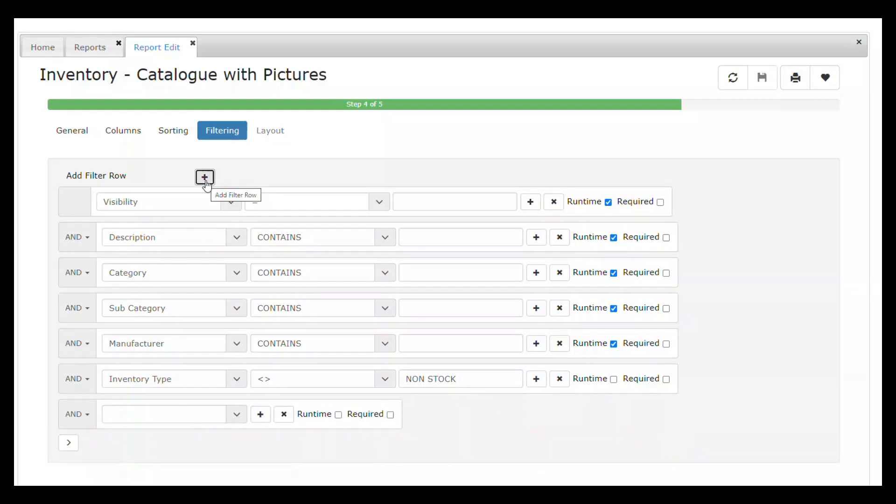
left_click(234, 421)
scroll(322, 386, "down", 2)
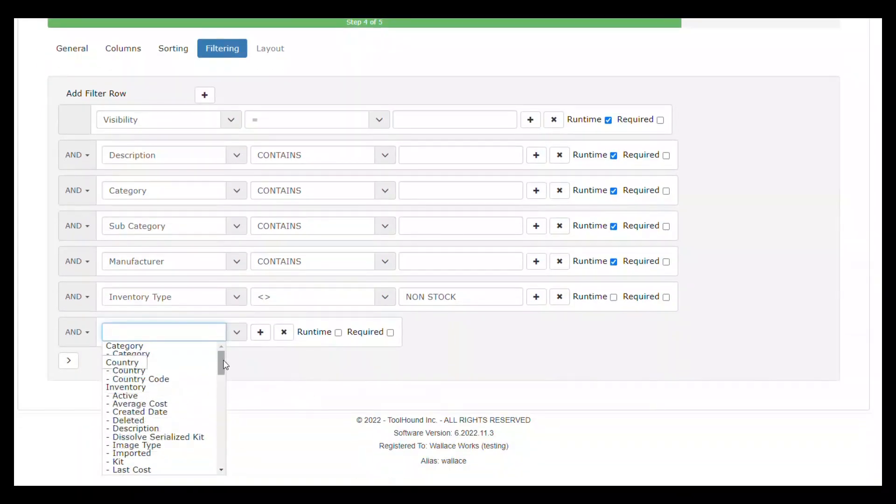
left_click_drag(223, 360, 222, 391)
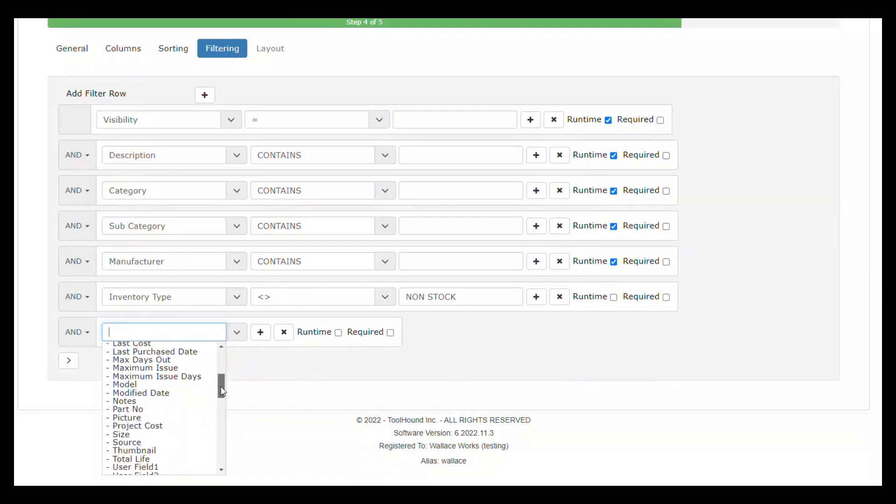
left_click(149, 418)
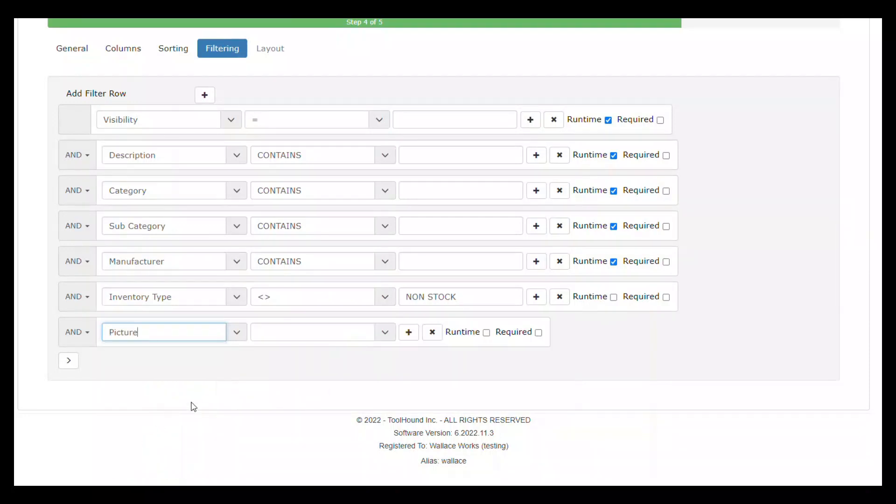
left_click(385, 334)
left_click(329, 348)
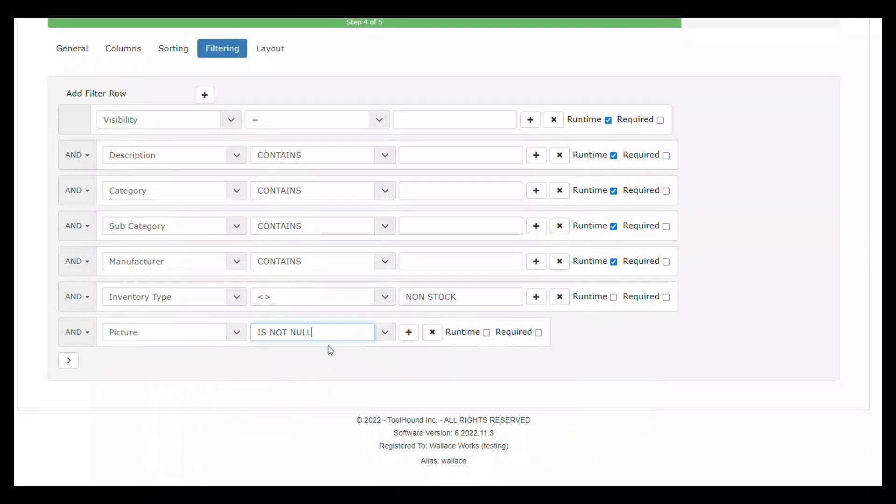
scroll(464, 387, "up", 2)
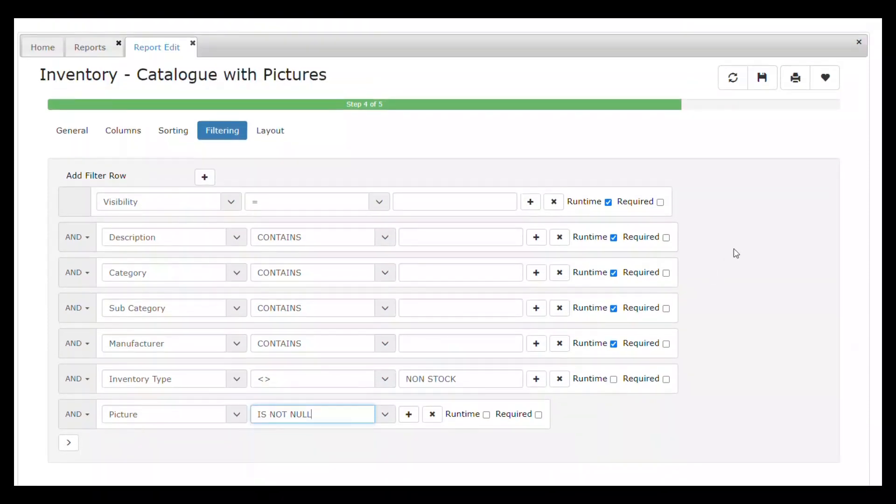
left_click(765, 78)
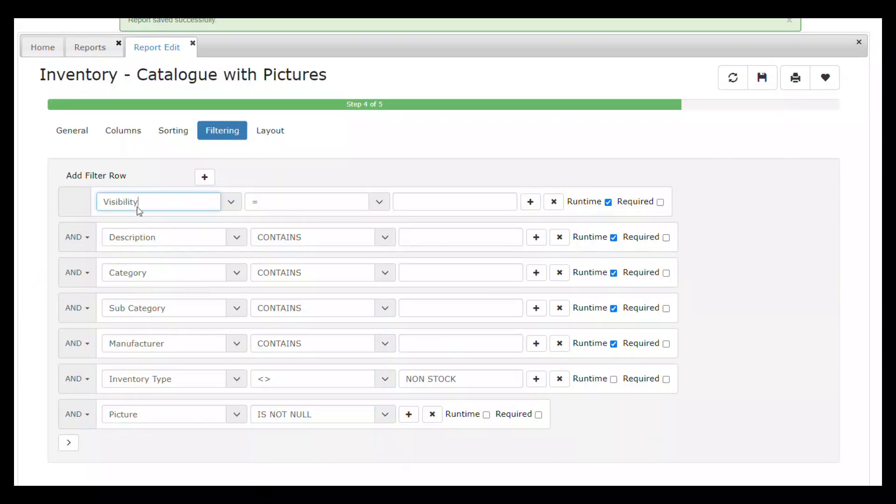
Add a group header to the report layout and move Category and Sub Category from the detail section into it
left_click(276, 132)
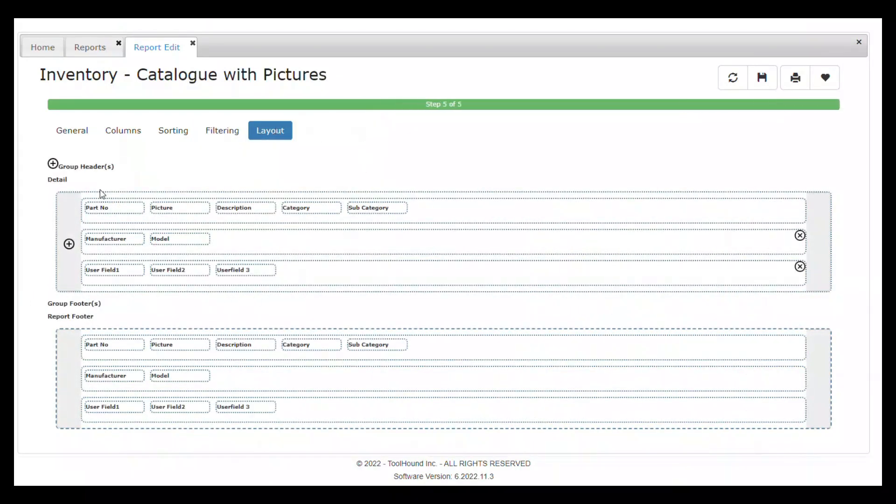
left_click(54, 165)
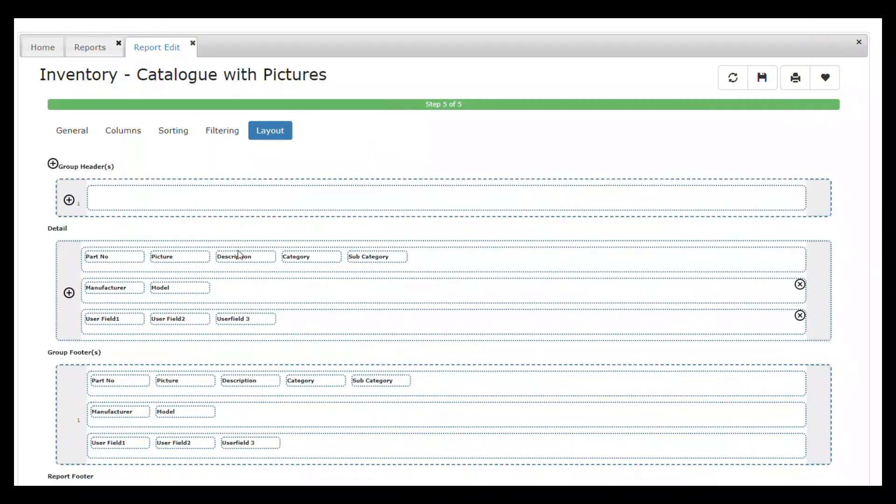
left_click_drag(301, 258, 111, 195)
left_click_drag(308, 265, 185, 203)
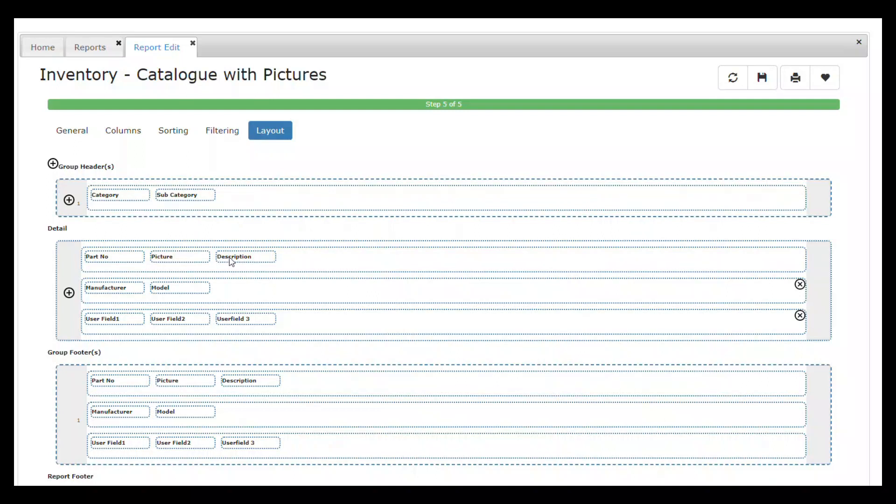
Arrange the first detail row as Description, Part No, Manufacturer, Model and Picture
left_click_drag(232, 262, 84, 265)
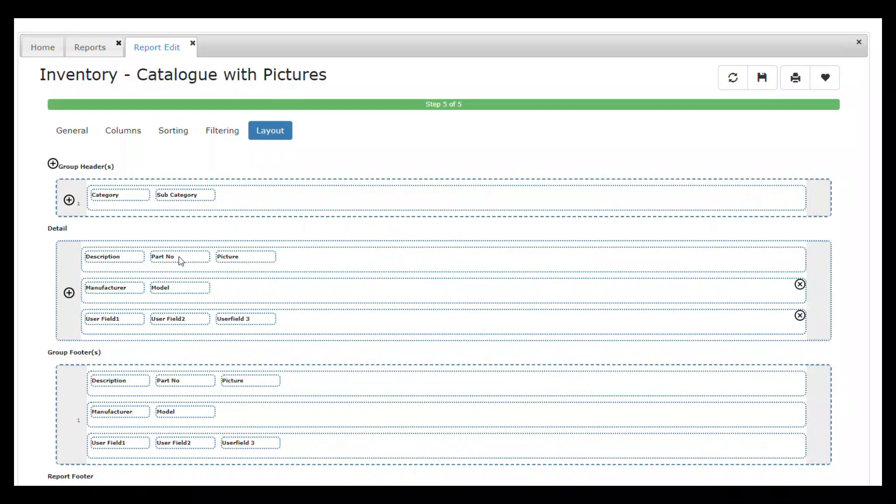
left_click_drag(129, 293, 290, 265)
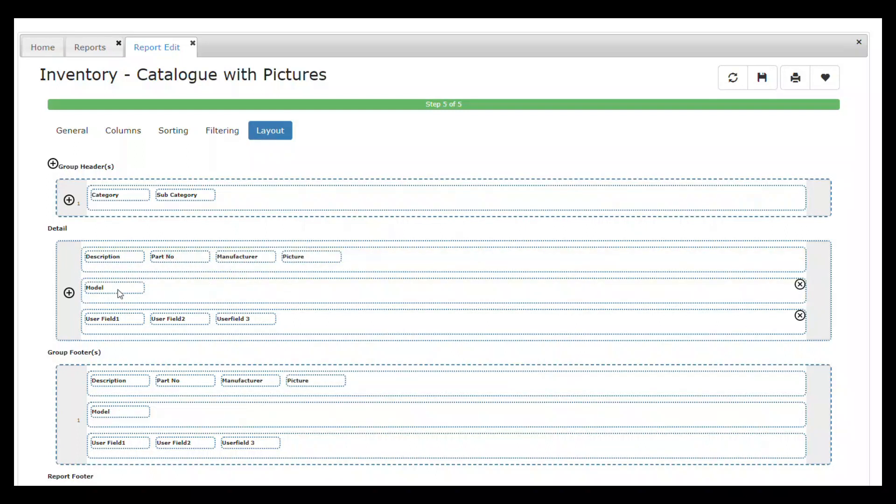
left_click_drag(120, 293, 348, 256)
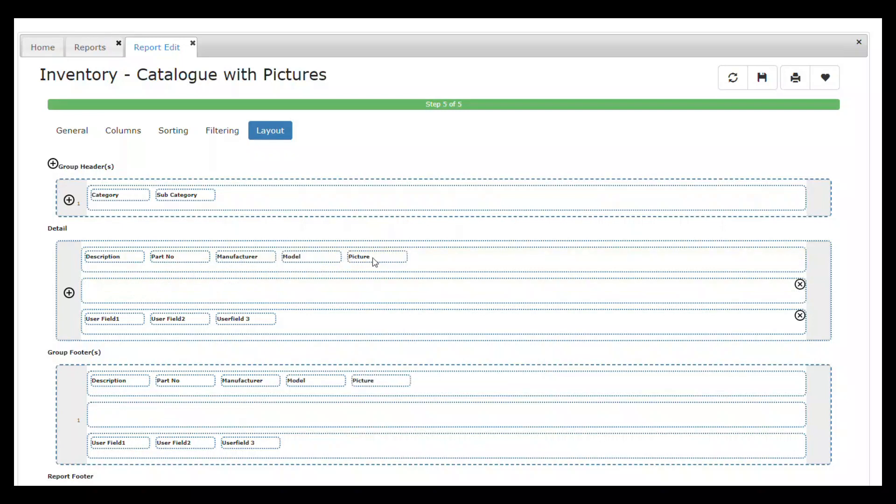
Increase the column spans of the Description and Part No fields in the detail section, and save the report
double_click(126, 259)
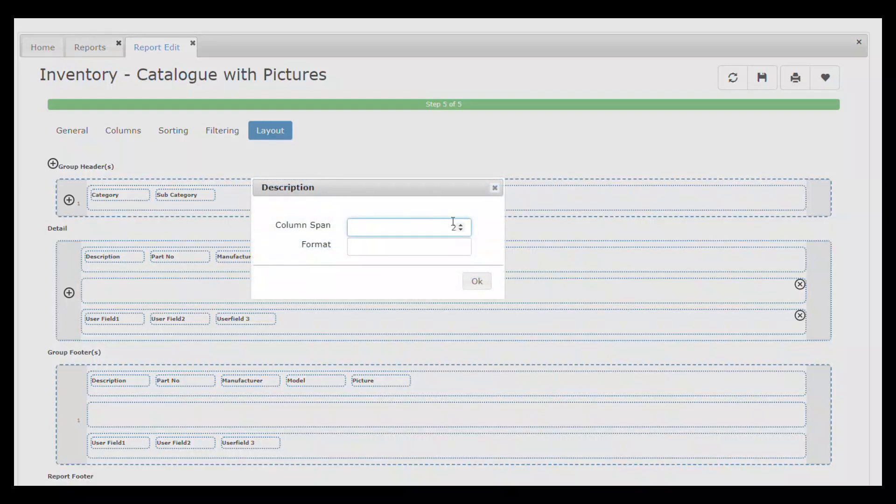
left_click(476, 281)
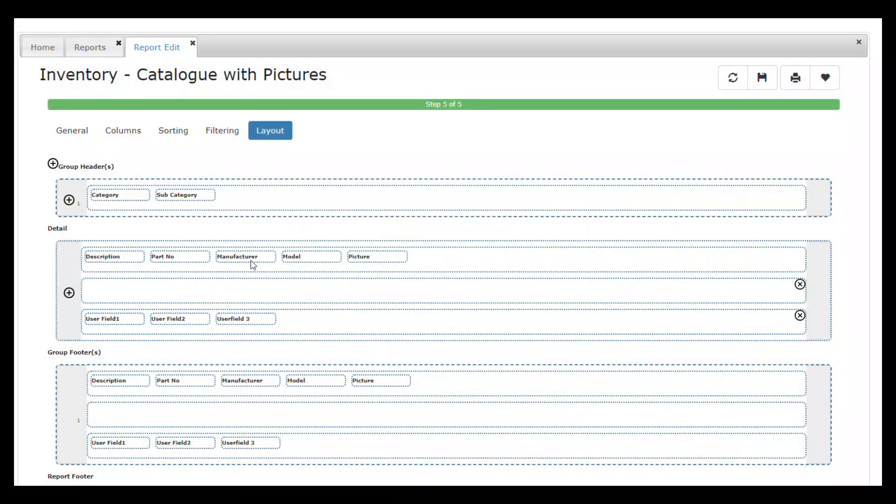
double_click(198, 259)
left_click(425, 223)
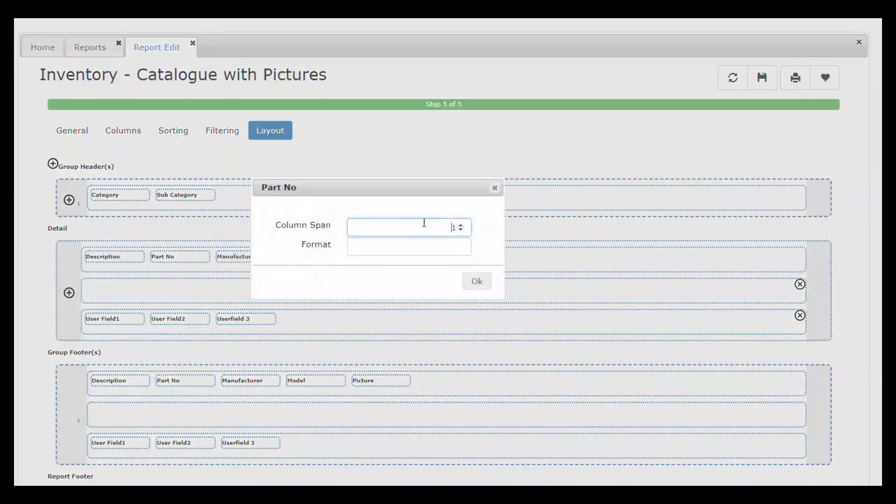
left_click(477, 281)
left_click(762, 78)
Close the report editor and generate a preview of Inventory - Catalogue with Pictures without any filter values
left_click(192, 44)
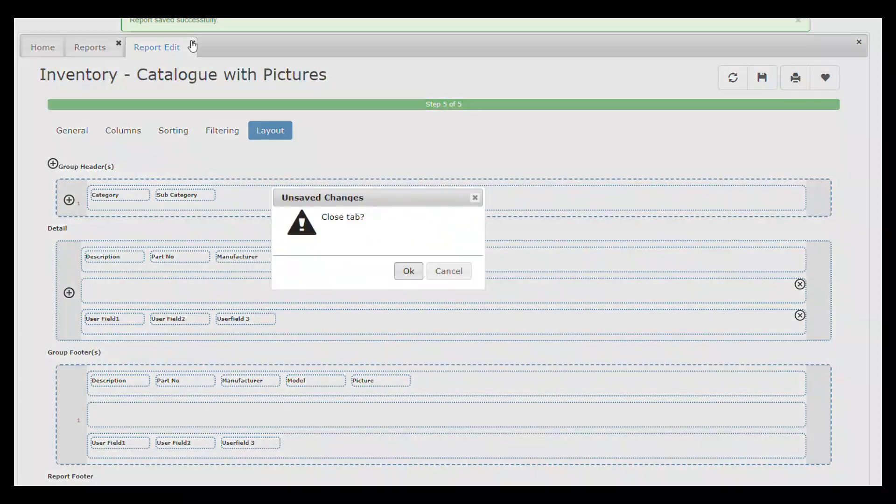
left_click(407, 272)
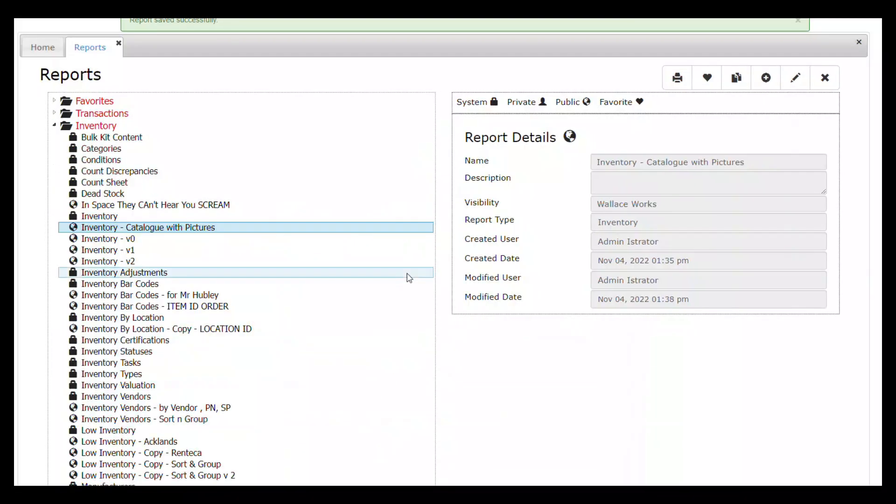
double_click(247, 229)
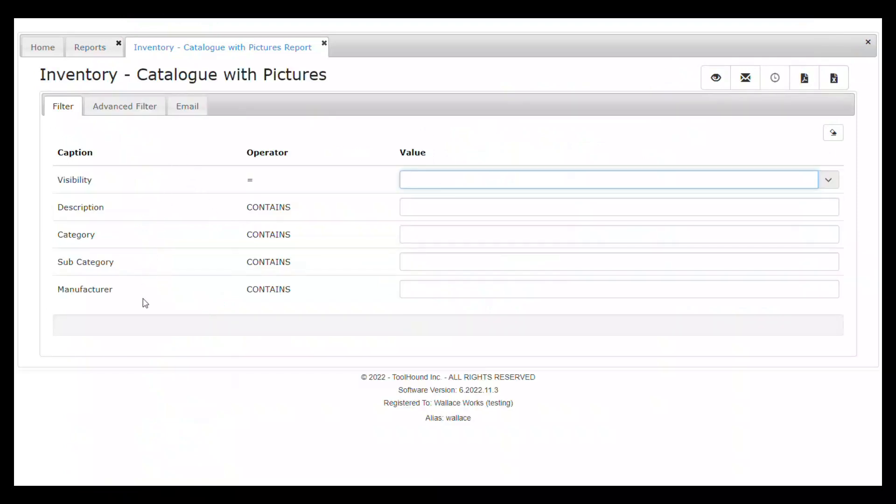
left_click(722, 82)
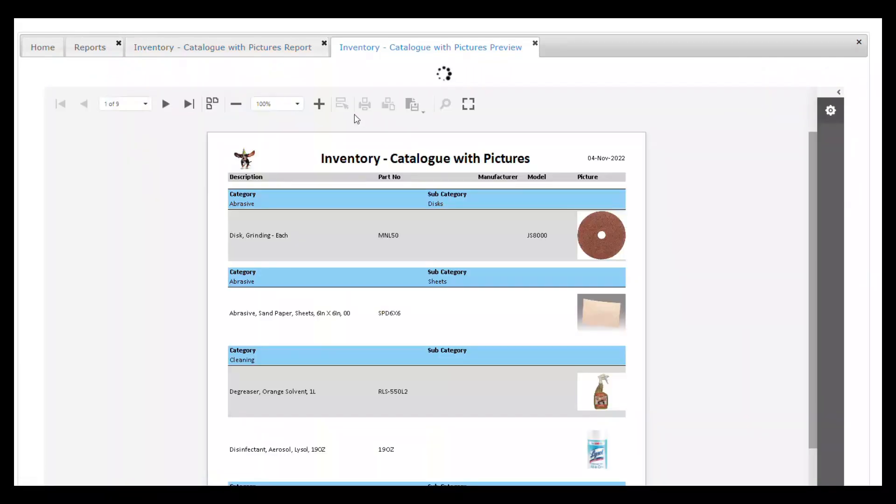
Enlarge the preview to 135% and examine the grouping, columns and pictures on the first three pages
left_click(314, 107)
left_click(315, 107)
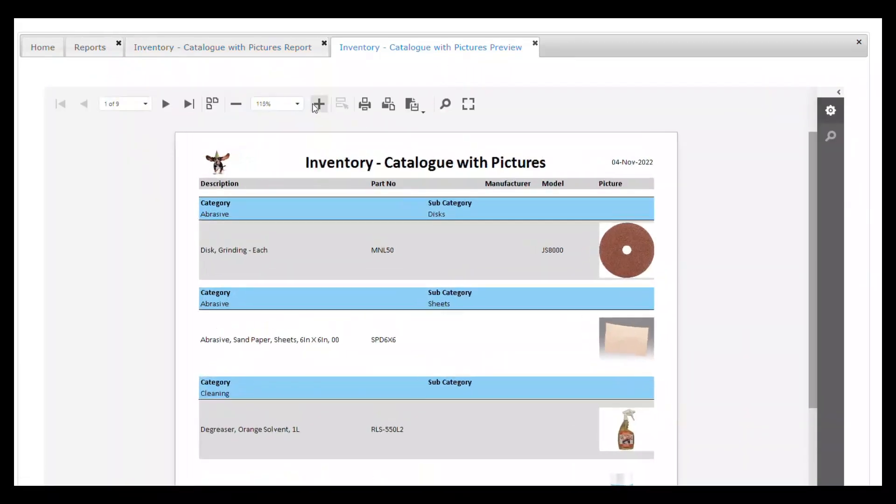
left_click(315, 107)
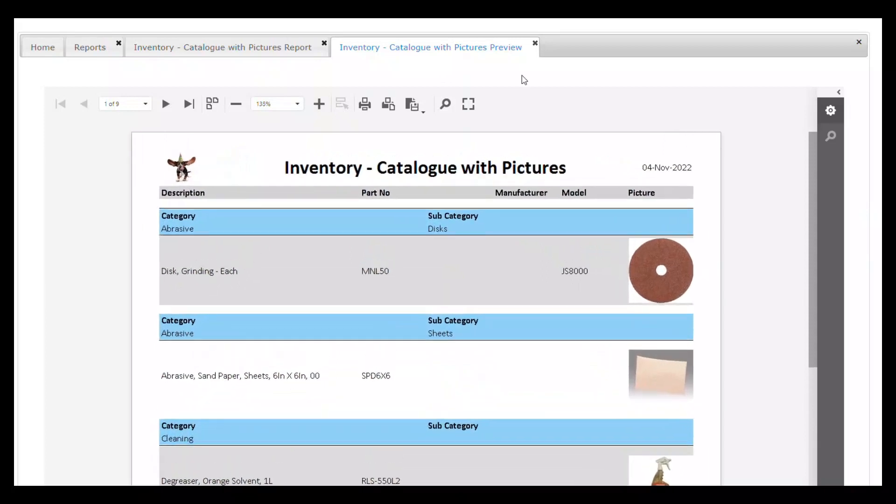
left_click_drag(816, 144, 800, 348)
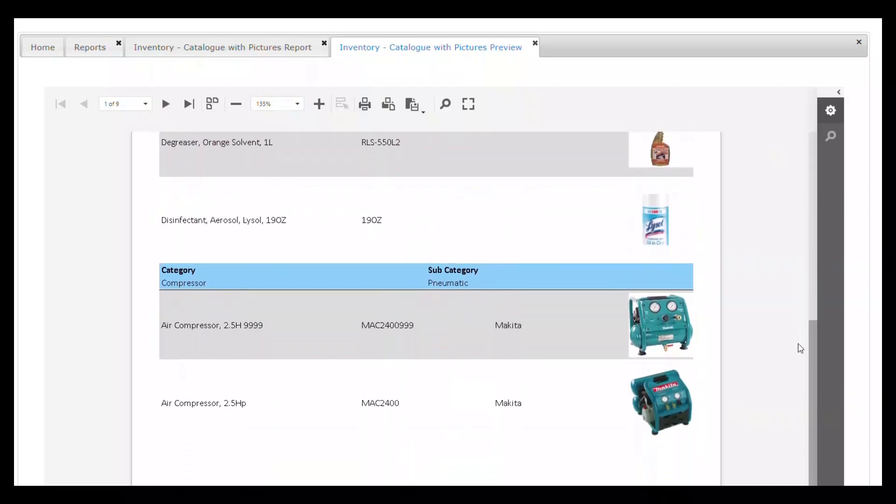
left_click(167, 105)
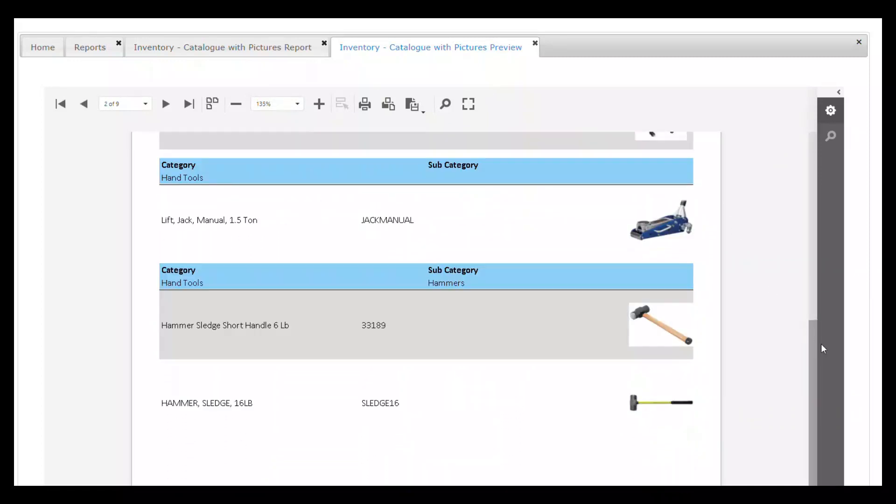
left_click_drag(824, 349, 795, 372)
left_click(165, 104)
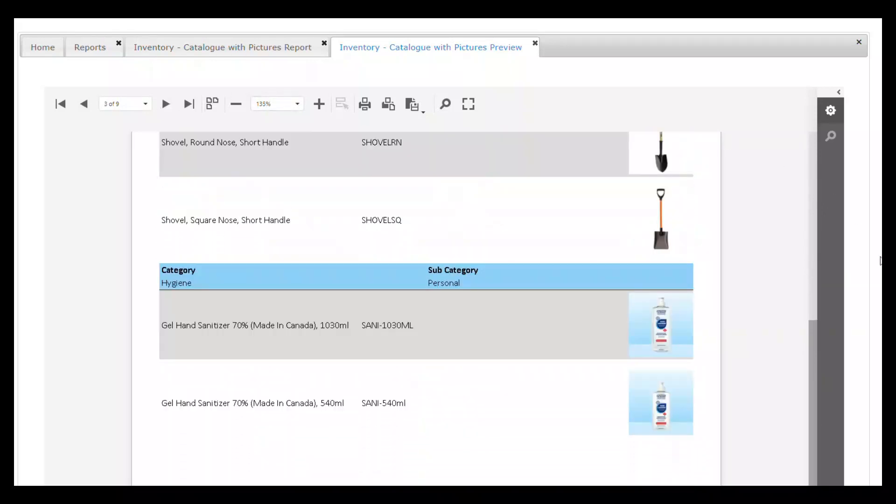
left_click_drag(815, 342, 846, 121)
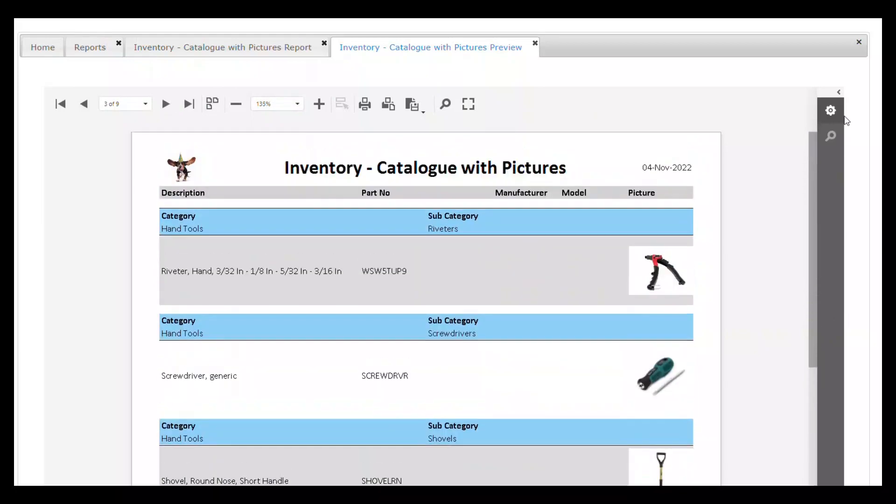